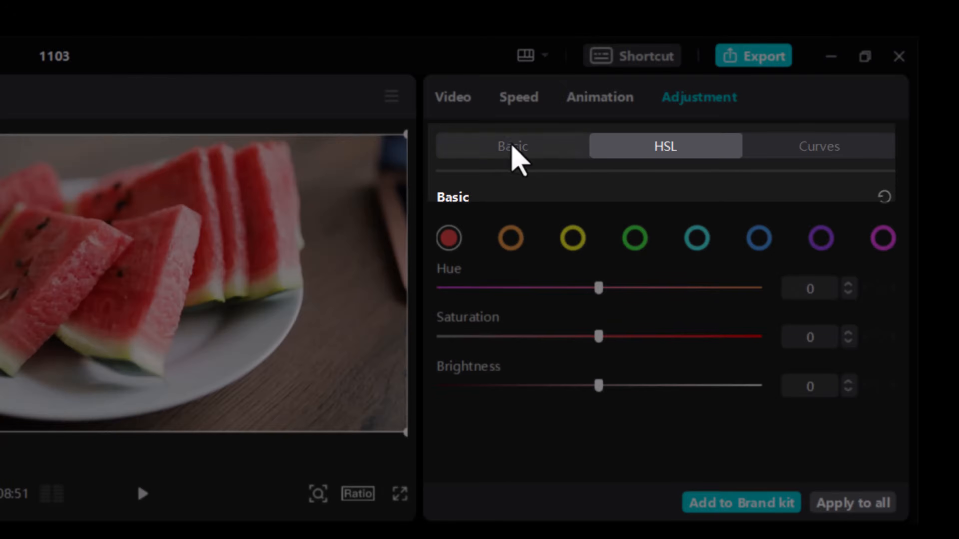
# Look through the Basic, HSL and Curves adjustment categories of the watermelon clip
pyautogui.click(520, 160)
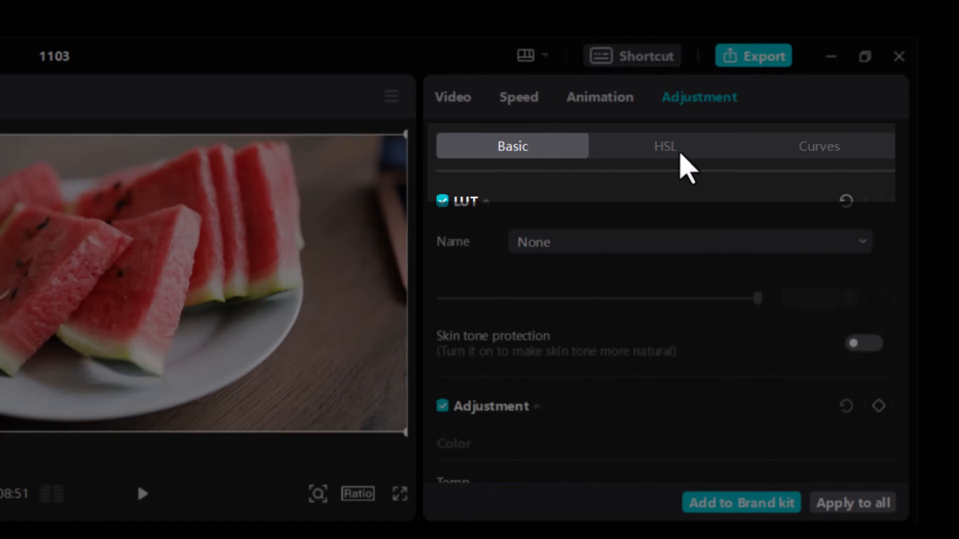
pyautogui.click(672, 155)
pyautogui.click(819, 156)
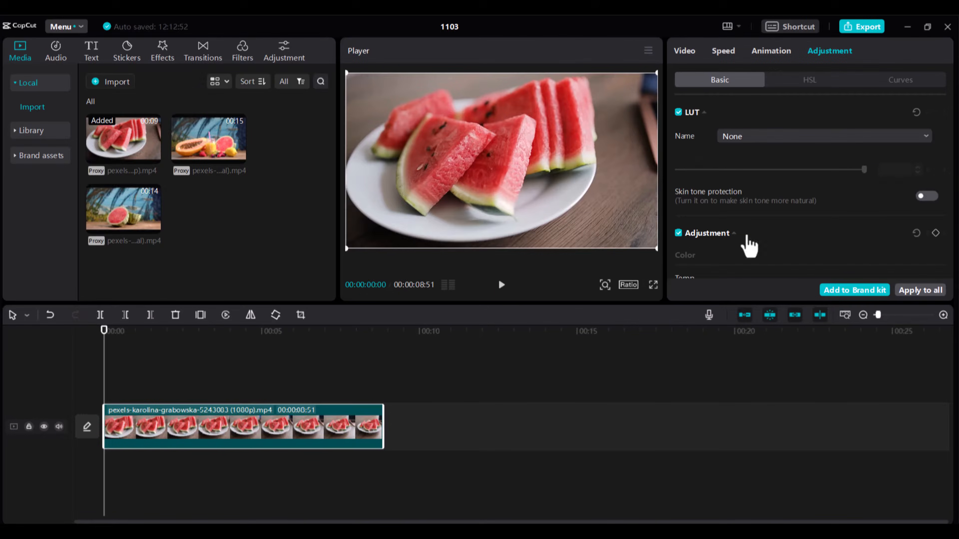
pyautogui.click(808, 84)
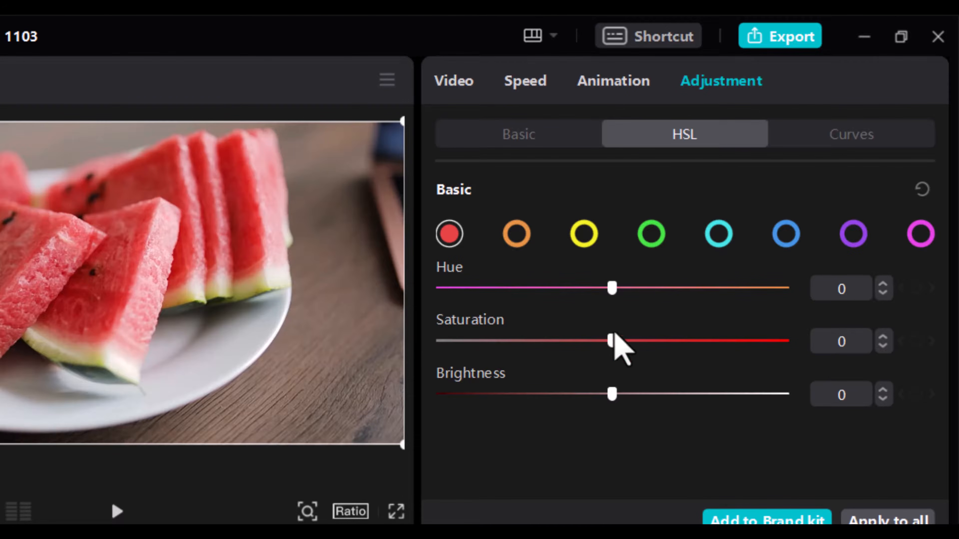
# Examine the brightness, red, green and blue curves available for the watermelon clip
pyautogui.click(865, 139)
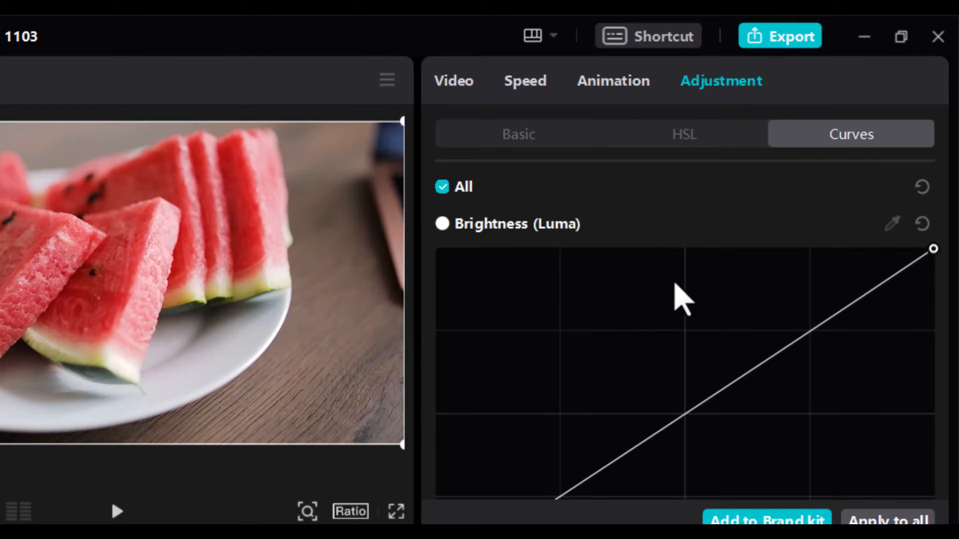
pyautogui.scroll(-2, 655, 279)
pyautogui.scroll(-10, 653, 275)
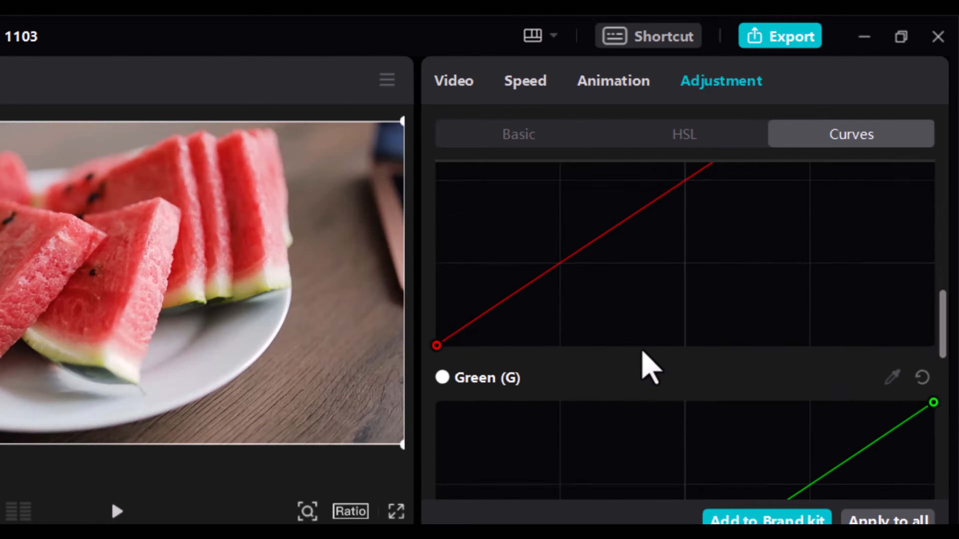
pyautogui.scroll(-5, 645, 357)
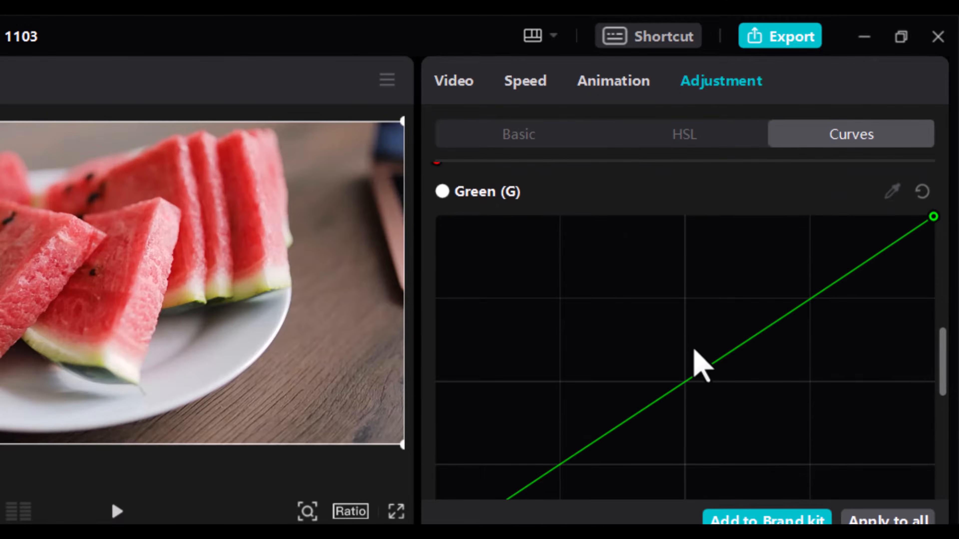
pyautogui.scroll(-2, 642, 349)
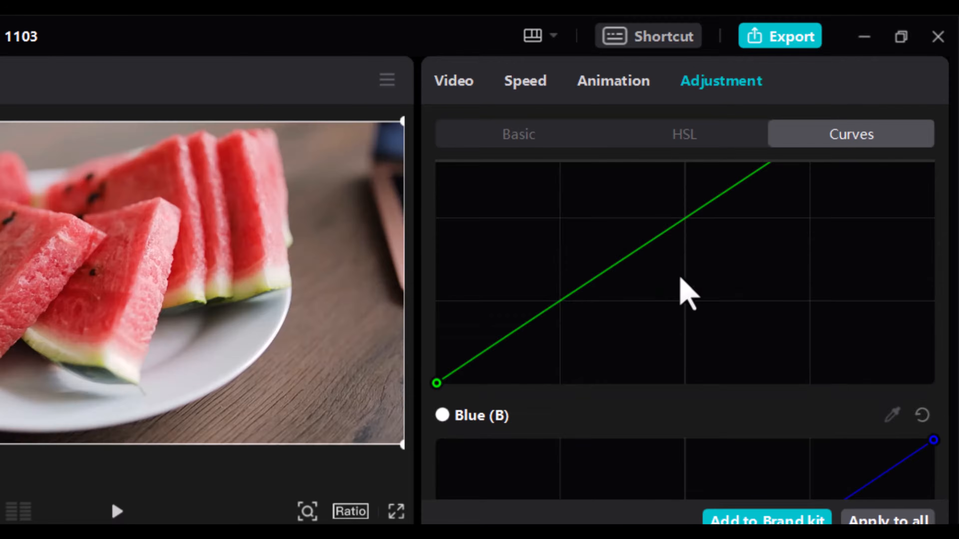
pyautogui.scroll(-5, 676, 294)
pyautogui.scroll(-2, 680, 325)
pyautogui.scroll(6, 686, 328)
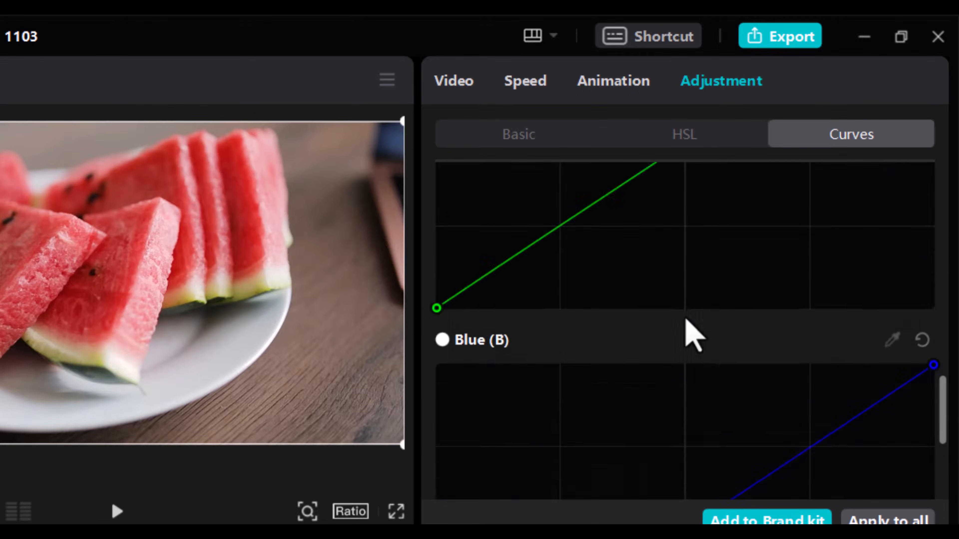
pyautogui.scroll(6, 685, 329)
pyautogui.scroll(-5, 713, 354)
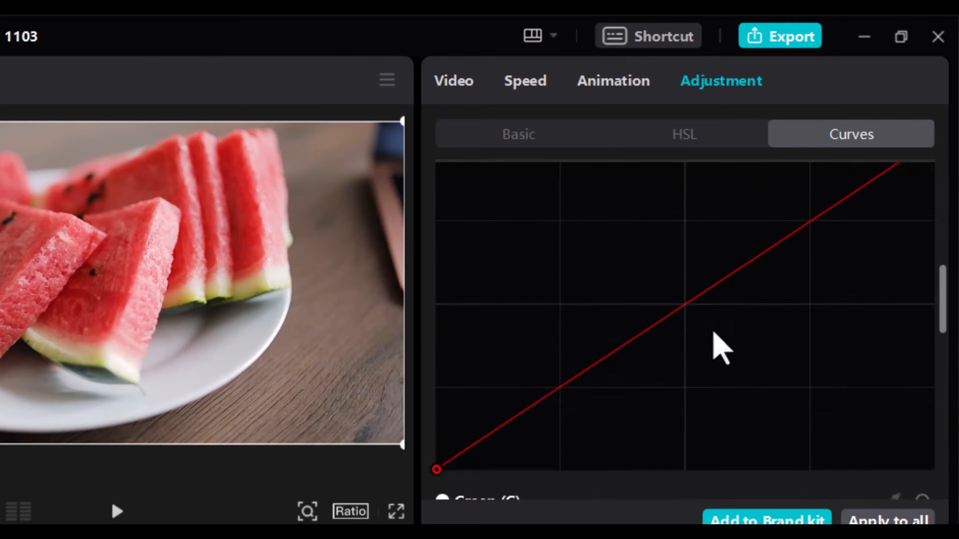
pyautogui.scroll(-7, 679, 279)
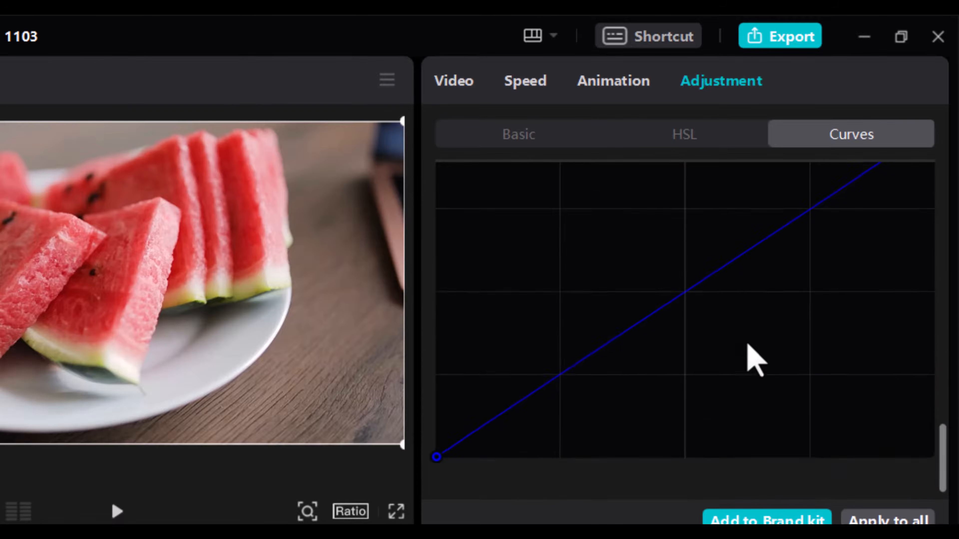
# Compare the clip's basic adjustments with its HSL settings and return to the basic adjustments
pyautogui.click(525, 134)
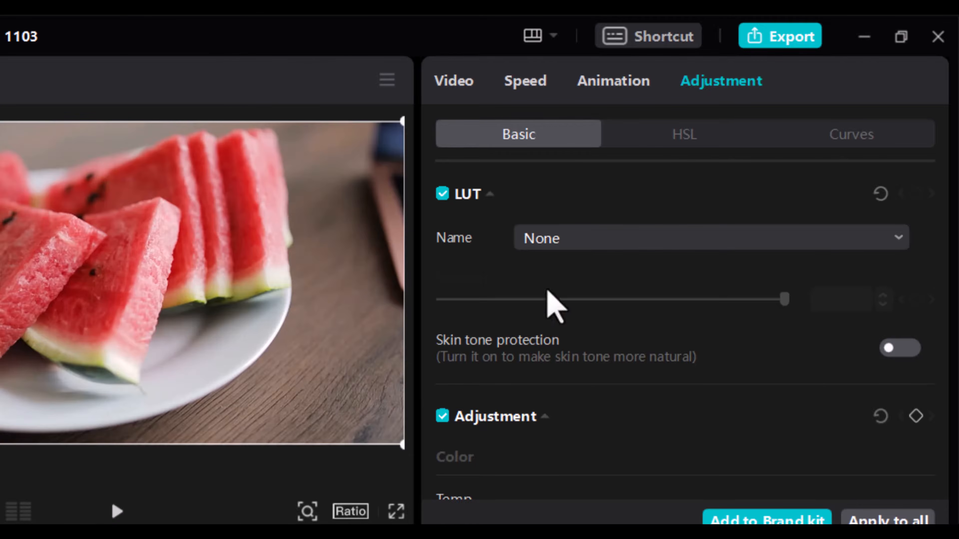
pyautogui.click(683, 139)
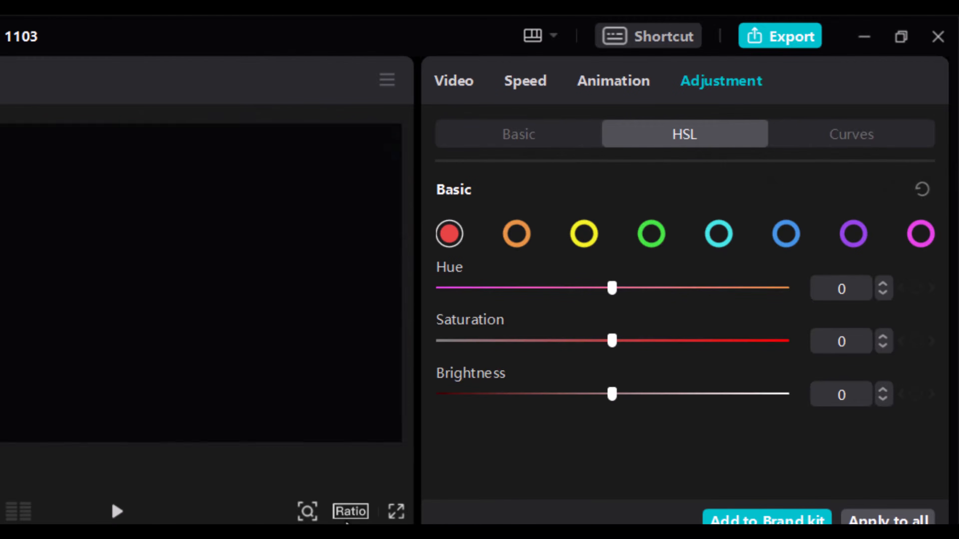
pyautogui.click(524, 133)
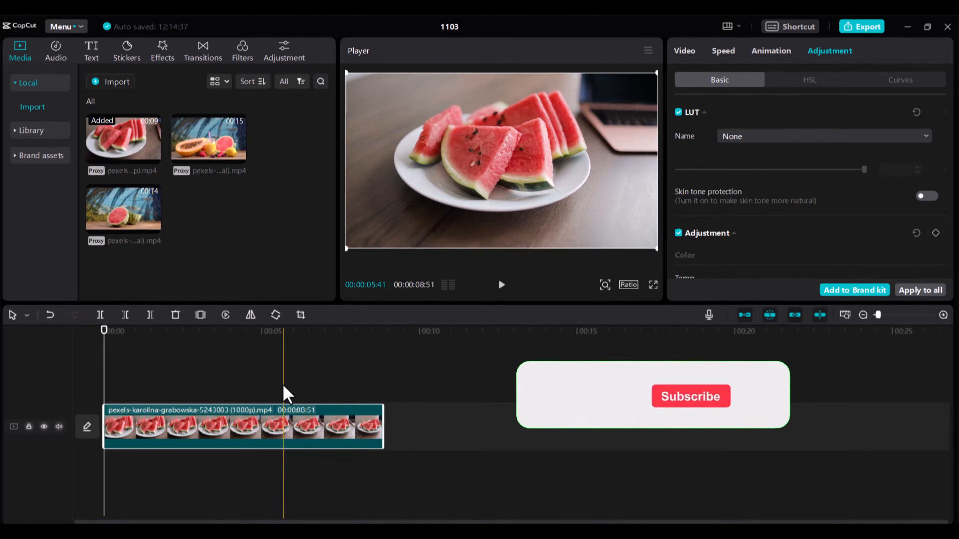
# Copy and paste the watermelon clip, placing the duplicate directly after the original on the main track
pyautogui.rightClick(298, 438)
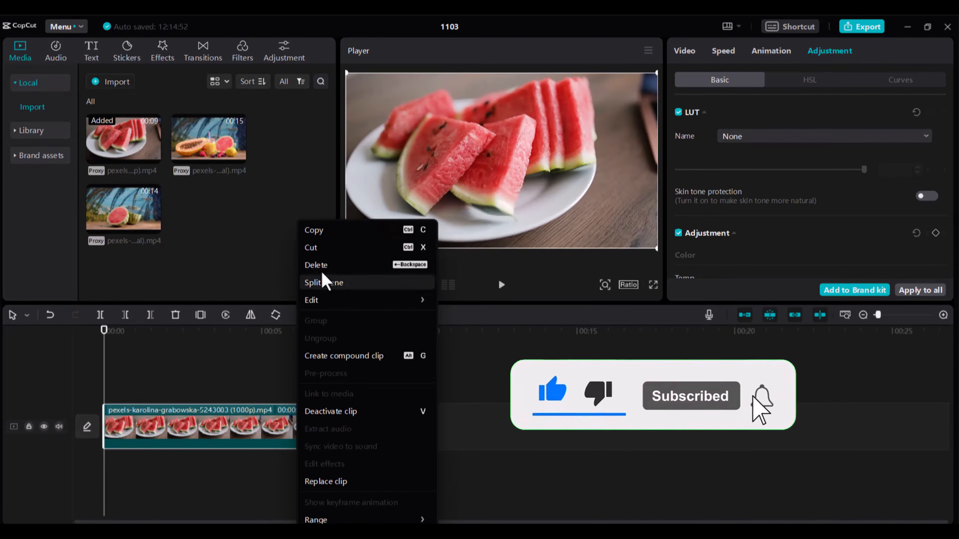
pyautogui.click(333, 231)
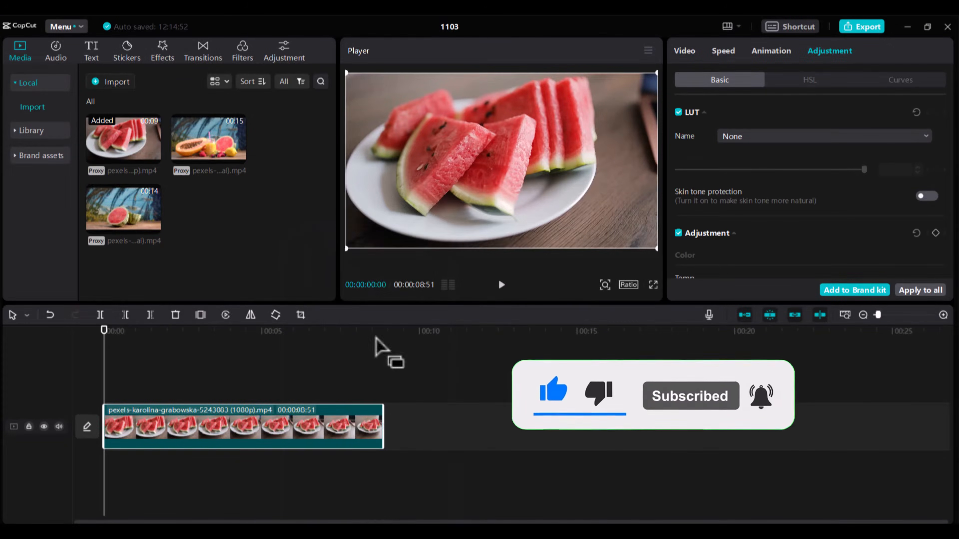
pyautogui.rightClick(371, 374)
pyautogui.click(403, 385)
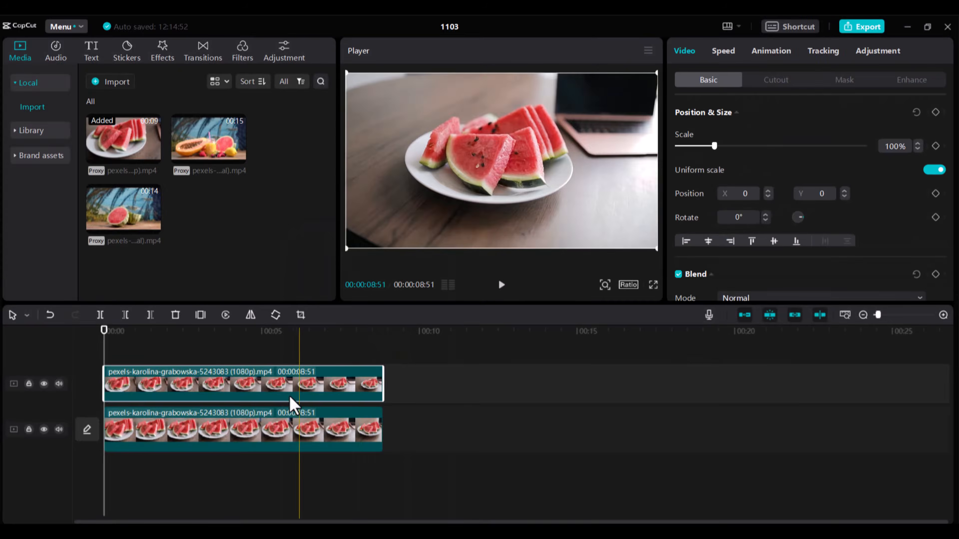
pyautogui.moveTo(301, 390); pyautogui.dragTo(552, 432)
# Preview the duplicated clip at about 10 seconds and look through its basic color, lightness and effects adjustments
pyautogui.click(327, 332)
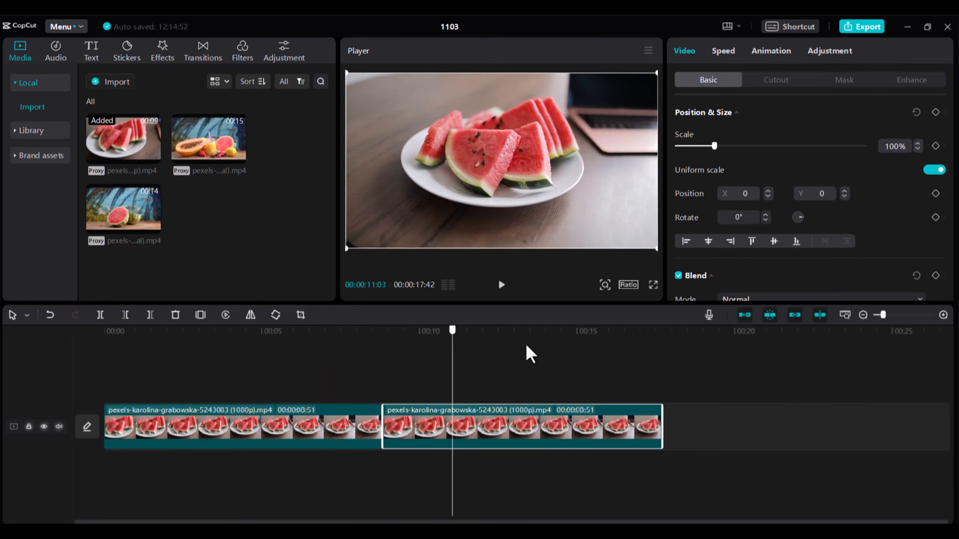
pyautogui.moveTo(425, 373)
pyautogui.mouseDown()
pyautogui.moveTo(349, 379)
pyautogui.moveTo(441, 385)
pyautogui.moveTo(428, 388)
pyautogui.mouseUp()
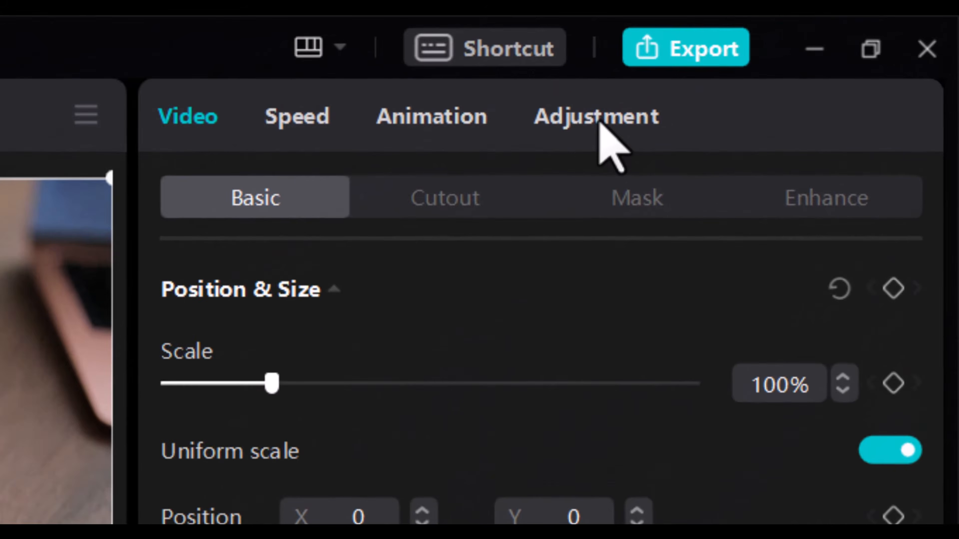
pyautogui.click(622, 114)
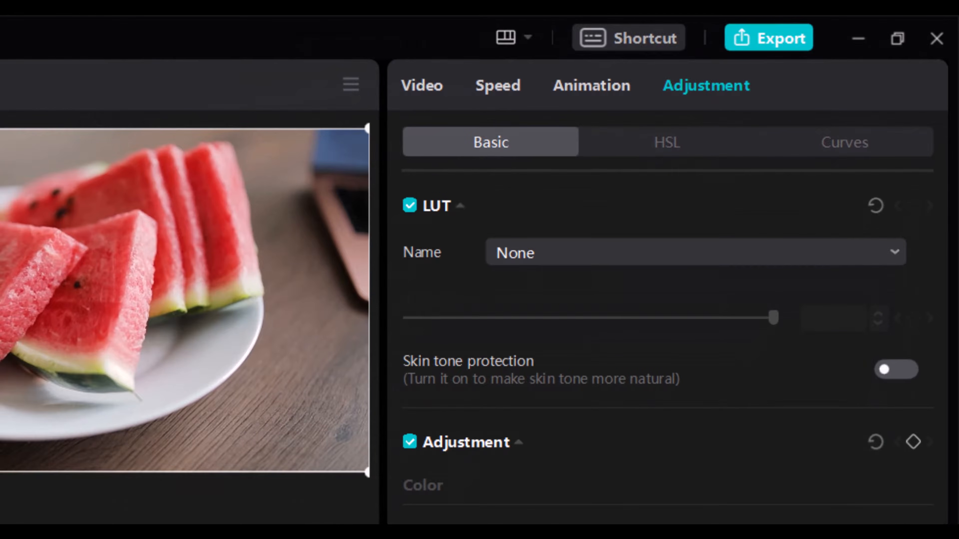
pyautogui.scroll(-4, 664, 396)
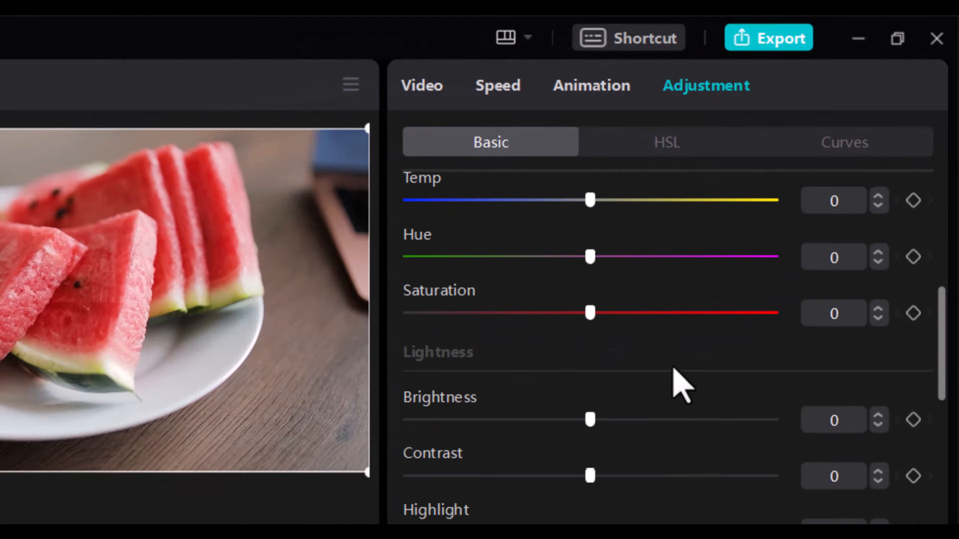
pyautogui.scroll(2, 676, 382)
pyautogui.scroll(-2, 638, 392)
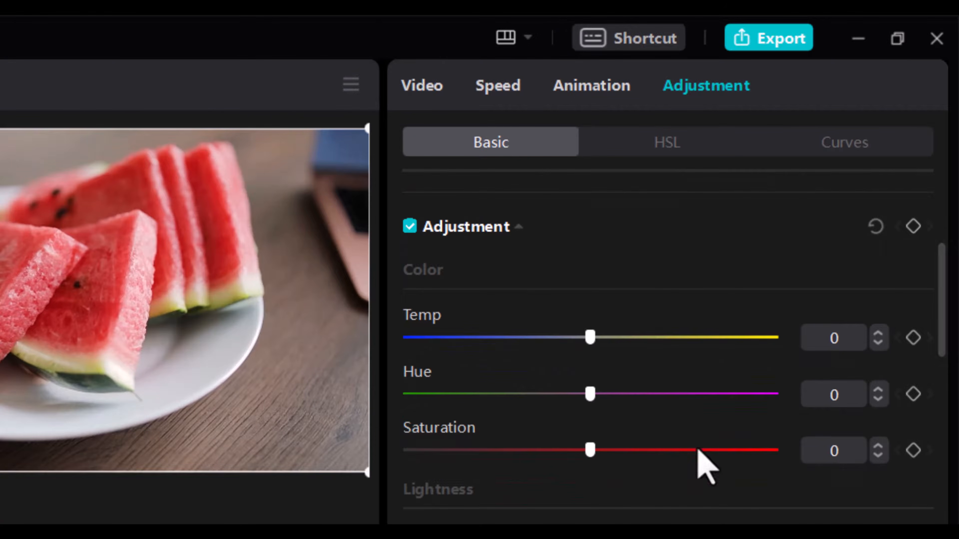
pyautogui.scroll(-10, 593, 325)
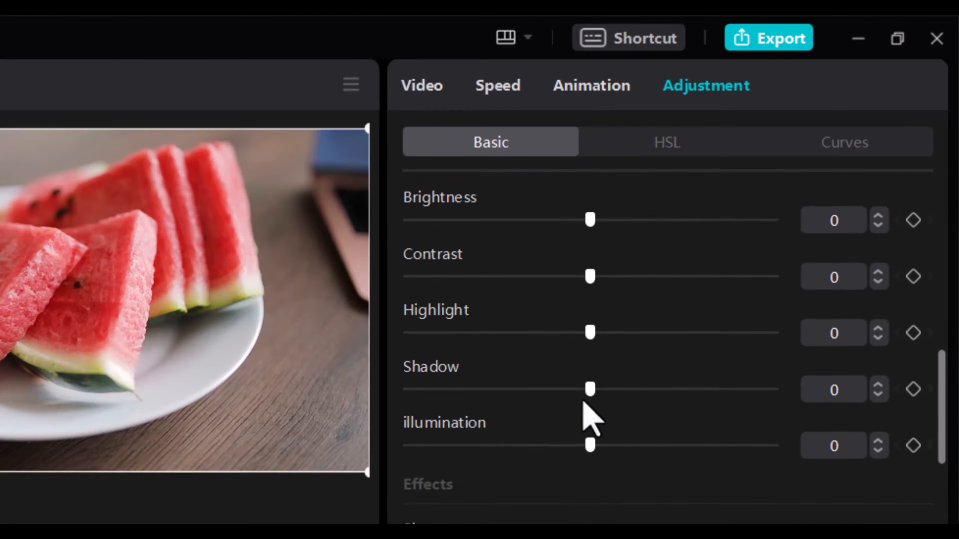
pyautogui.scroll(10, 581, 427)
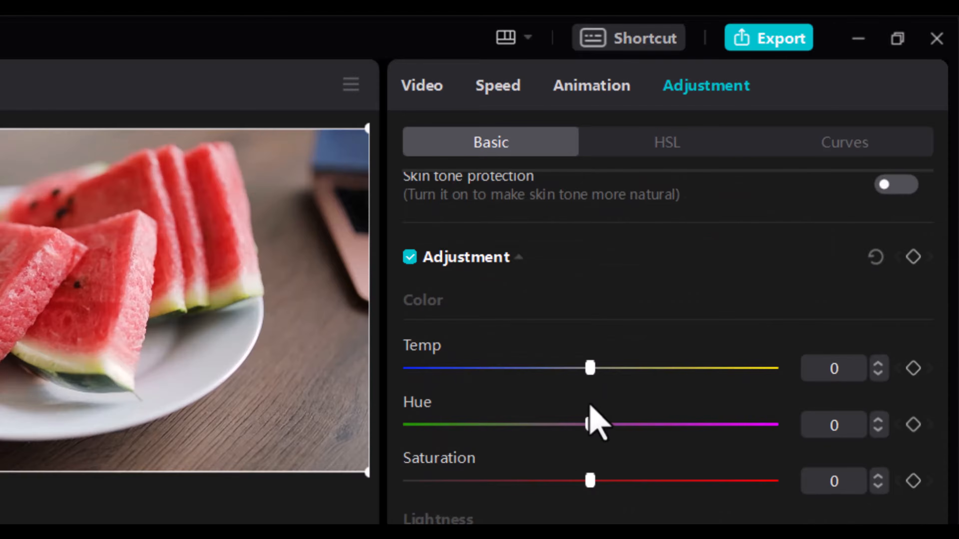
pyautogui.scroll(-2, 674, 355)
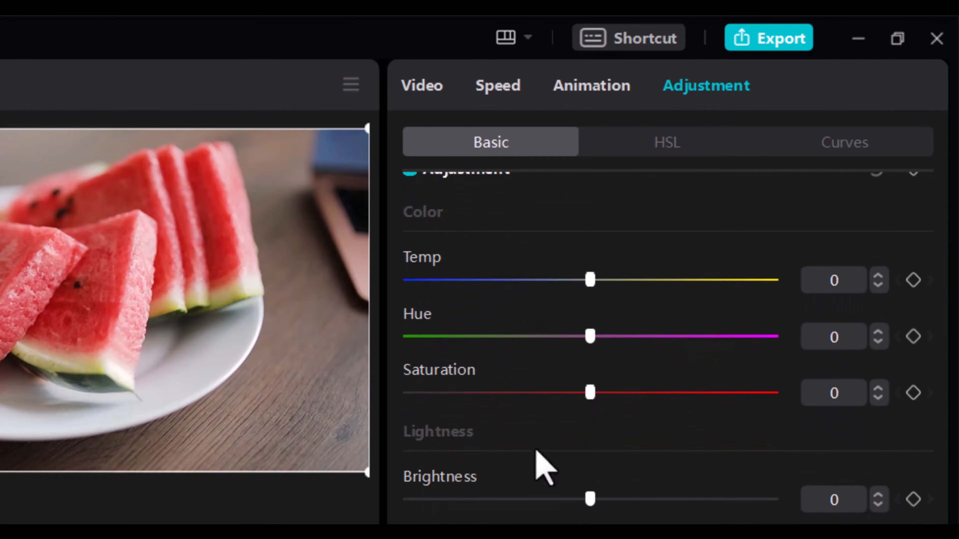
pyautogui.scroll(-8, 589, 318)
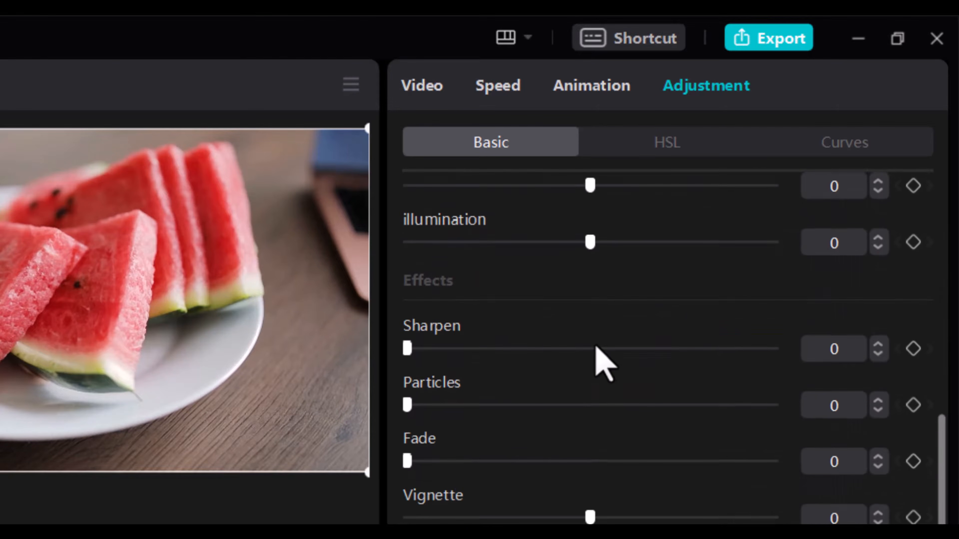
pyautogui.scroll(2, 591, 363)
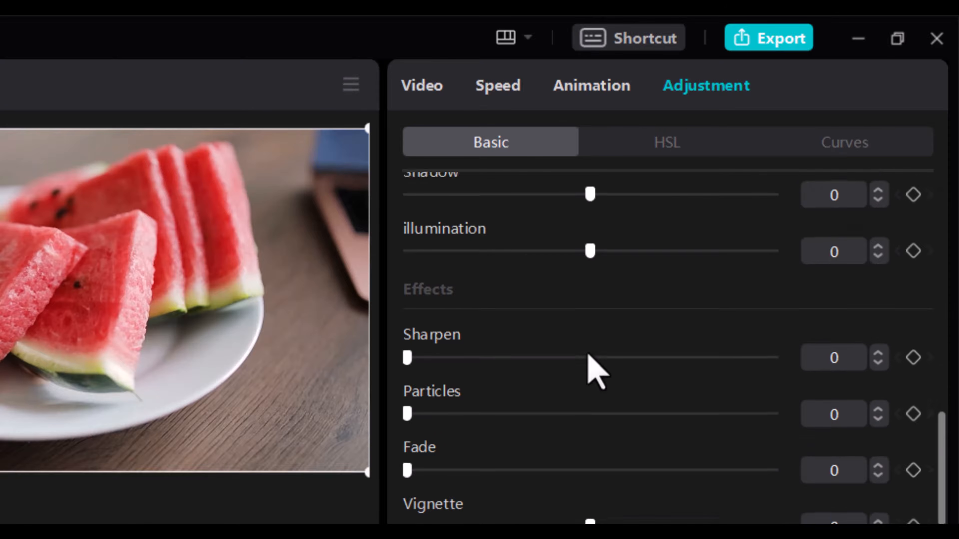
pyautogui.scroll(7, 599, 368)
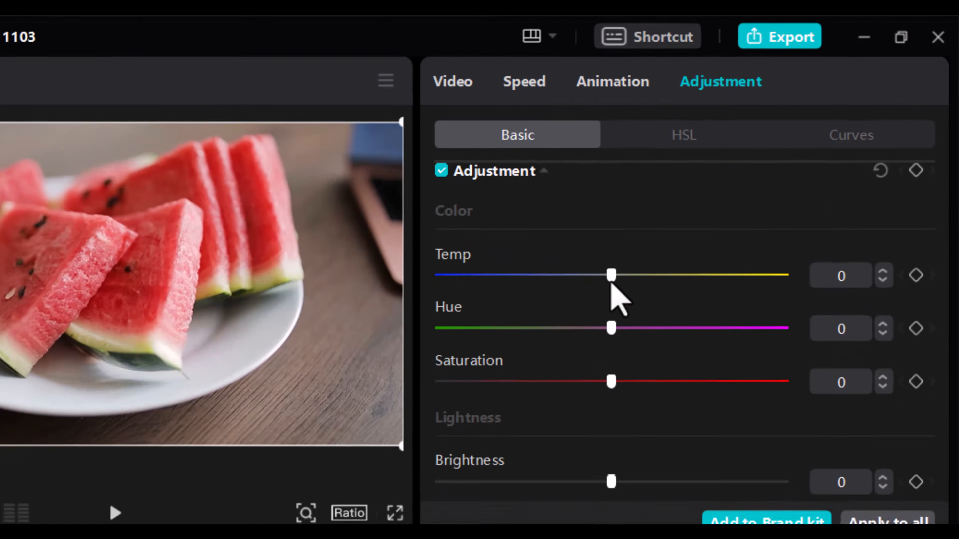
# Try cooler and warmer color temperatures on the duplicated clip and settle on a Temp of -16
pyautogui.moveTo(589, 297); pyautogui.dragTo(570, 301)
pyautogui.moveTo(665, 232); pyautogui.dragTo(626, 237)
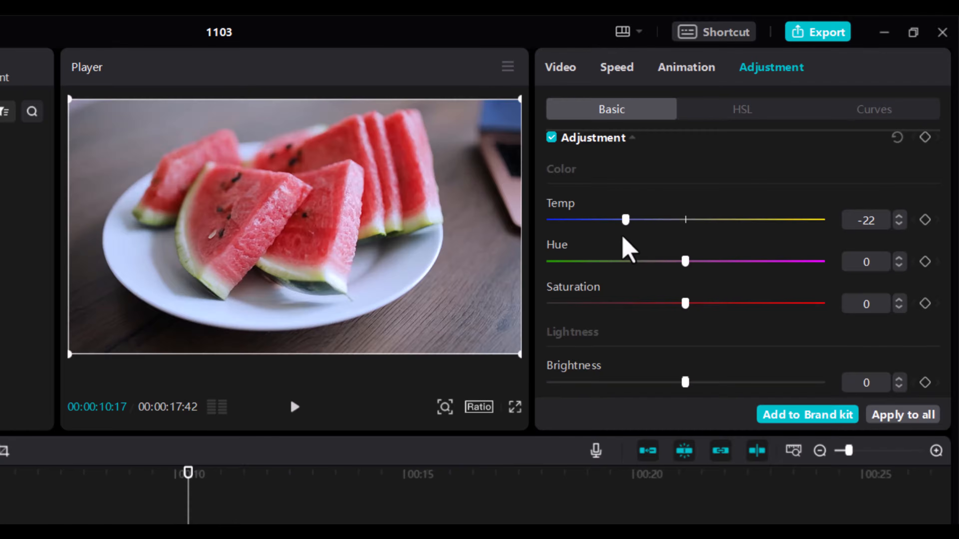
pyautogui.moveTo(623, 239); pyautogui.dragTo(689, 239)
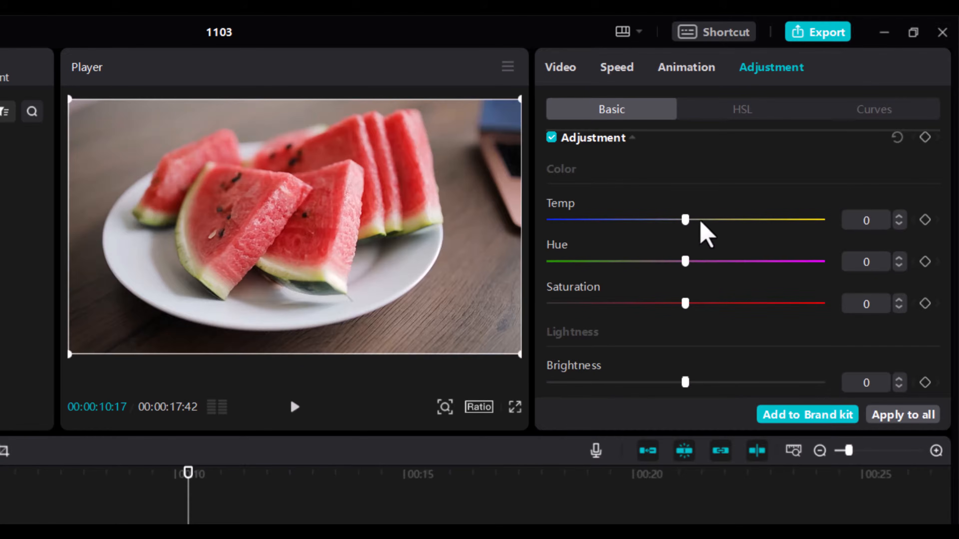
pyautogui.moveTo(703, 225); pyautogui.dragTo(758, 234)
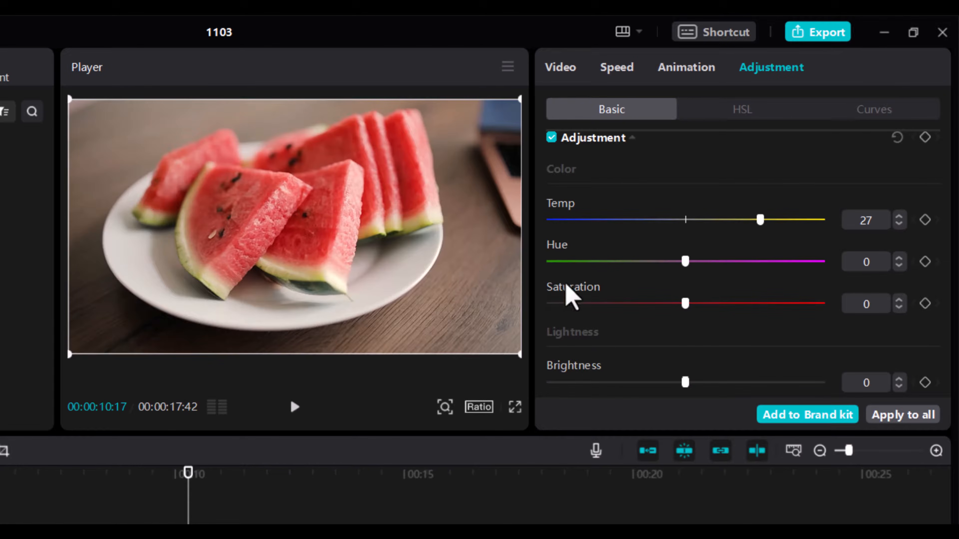
pyautogui.moveTo(762, 221); pyautogui.dragTo(654, 232)
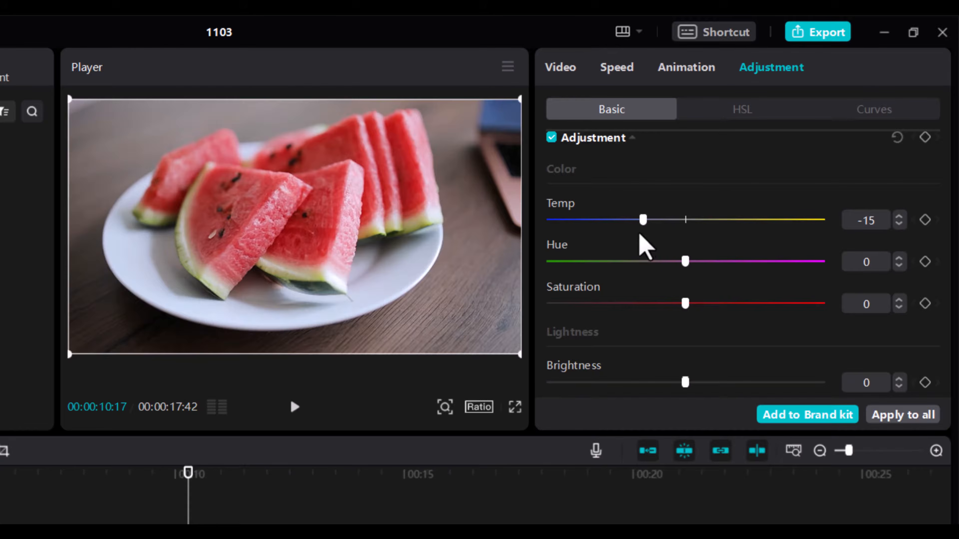
pyautogui.moveTo(645, 246)
pyautogui.mouseDown()
pyautogui.moveTo(632, 249)
pyautogui.moveTo(639, 237)
pyautogui.moveTo(656, 237)
pyautogui.moveTo(644, 251)
pyautogui.mouseUp()
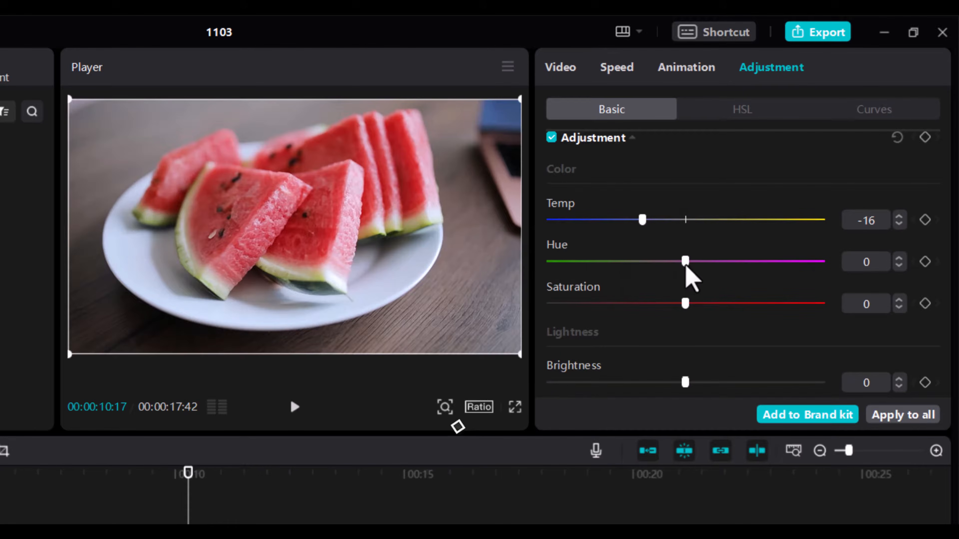
# Set the duplicated clip's Hue to 6 and move the playhead back into the original clip for comparison
pyautogui.moveTo(685, 263)
pyautogui.mouseDown()
pyautogui.moveTo(605, 294)
pyautogui.moveTo(475, 297)
pyautogui.moveTo(675, 294)
pyautogui.mouseUp()
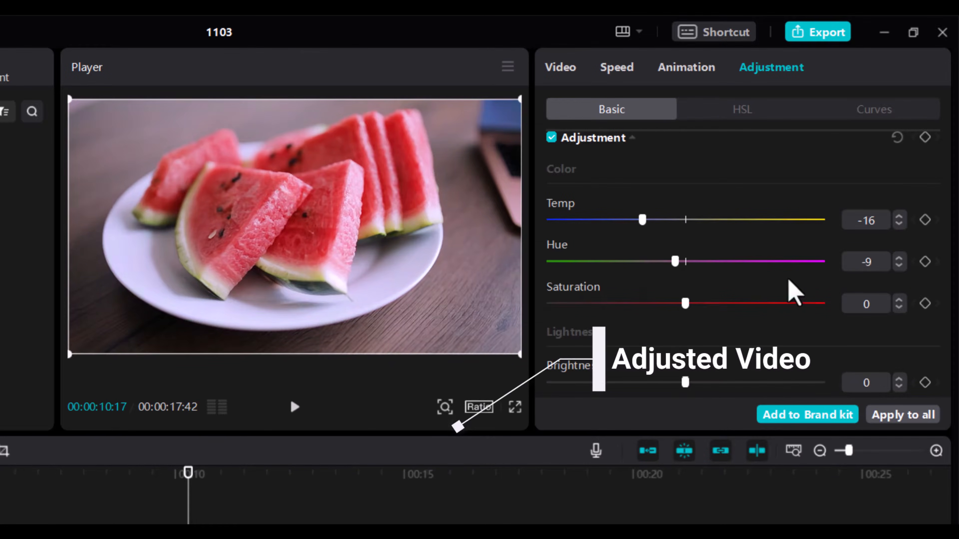
pyautogui.moveTo(790, 282)
pyautogui.mouseDown()
pyautogui.moveTo(844, 280)
pyautogui.moveTo(688, 265)
pyautogui.moveTo(703, 266)
pyautogui.mouseUp()
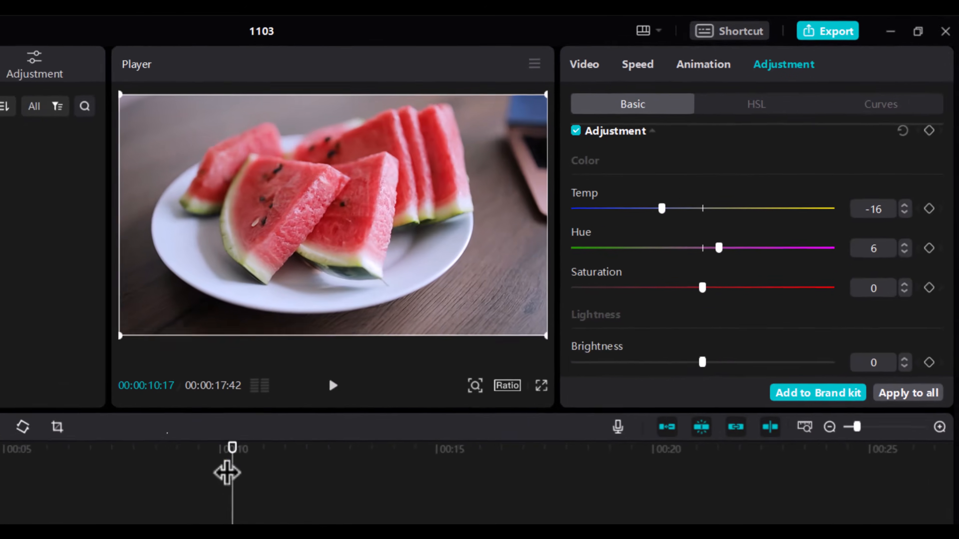
pyautogui.moveTo(228, 473); pyautogui.dragTo(63, 487)
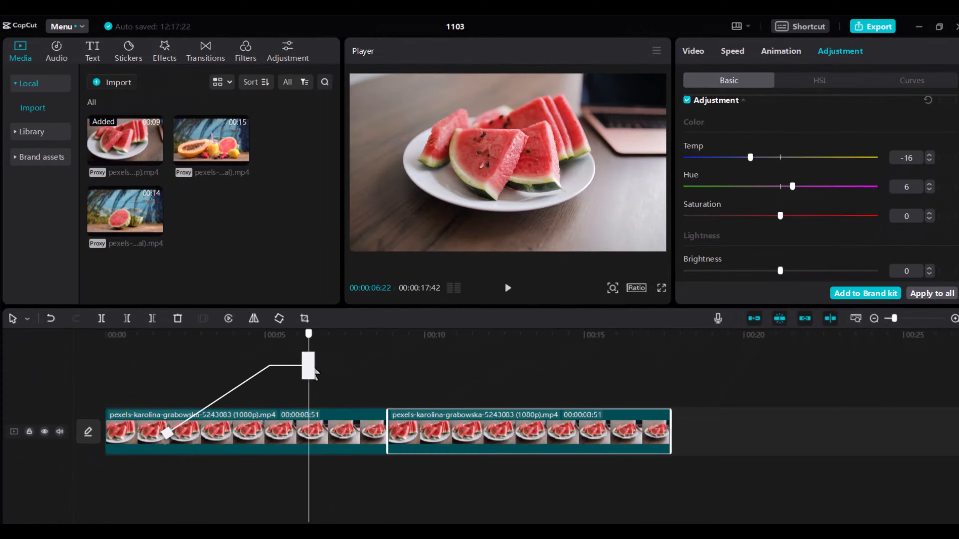
# Return the playhead to the duplicated clip, try Saturation at 50 and -50, and settle on 20
pyautogui.moveTo(309, 363); pyautogui.dragTo(442, 359)
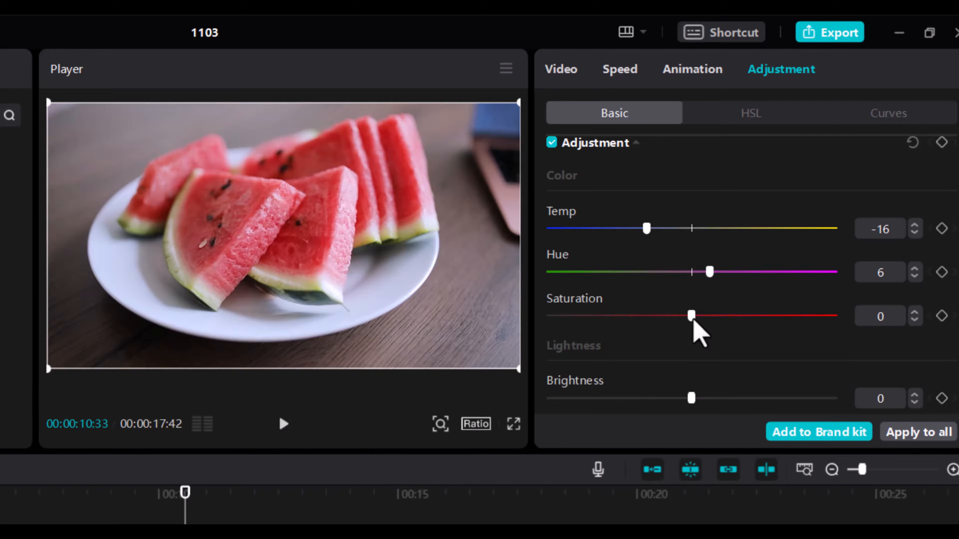
pyautogui.moveTo(694, 321); pyautogui.dragTo(751, 323)
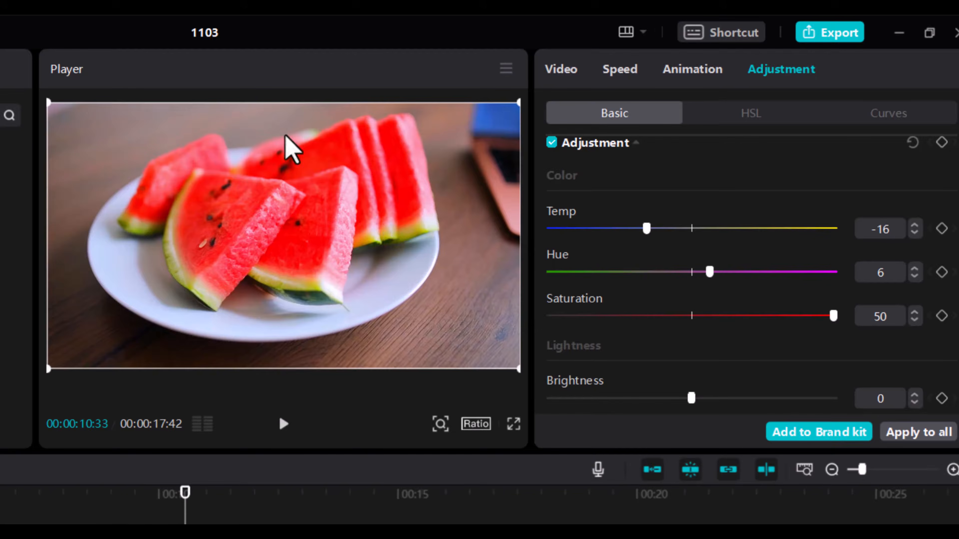
pyautogui.moveTo(837, 325); pyautogui.dragTo(537, 325)
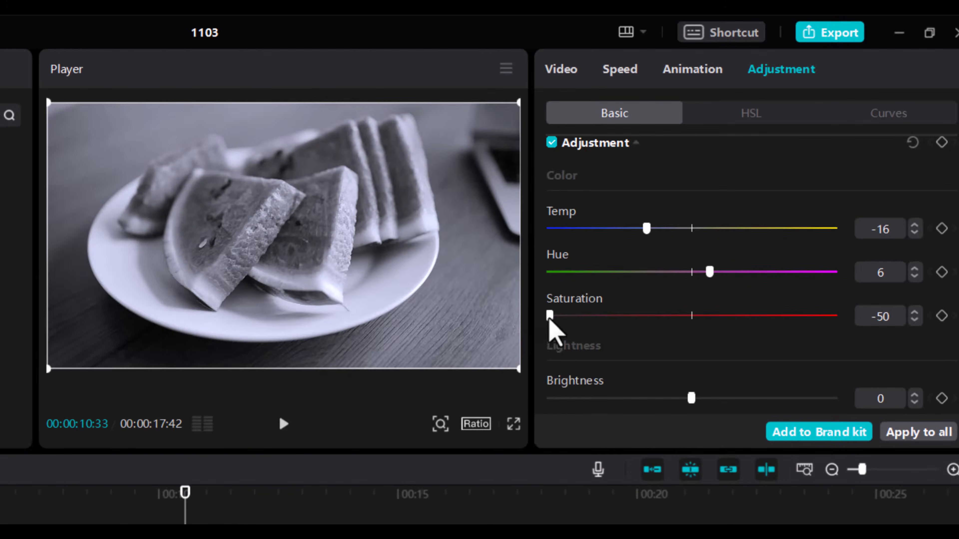
pyautogui.moveTo(550, 315); pyautogui.dragTo(700, 329)
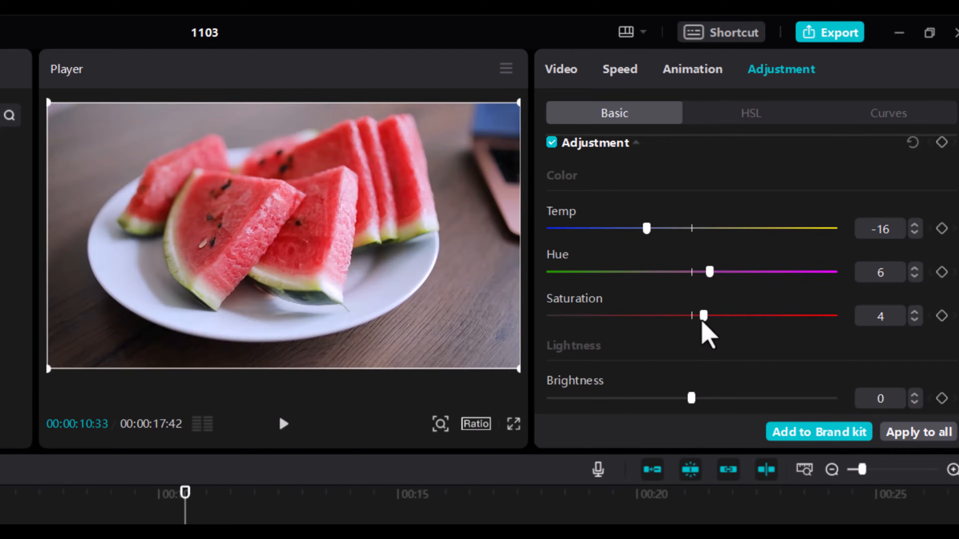
pyautogui.moveTo(701, 322); pyautogui.dragTo(720, 326)
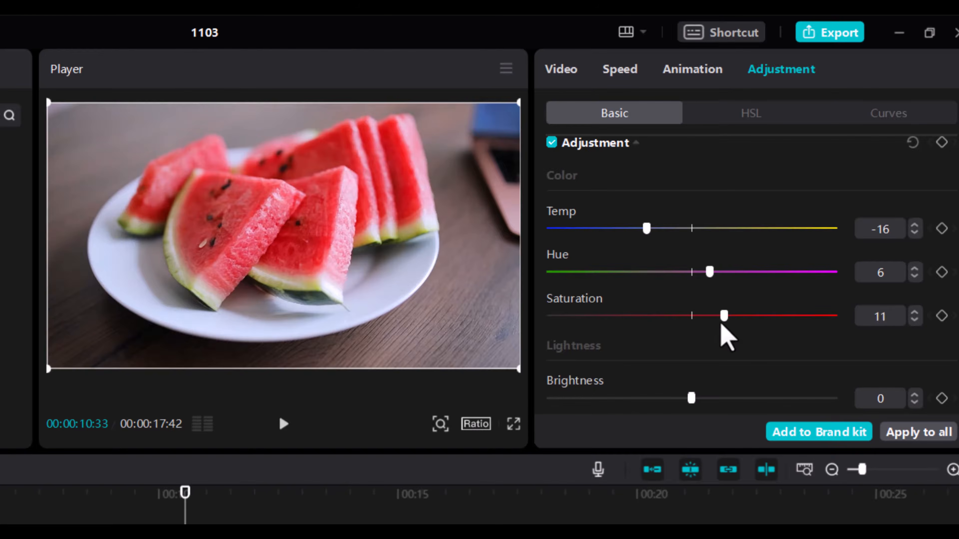
pyautogui.moveTo(722, 323); pyautogui.dragTo(745, 327)
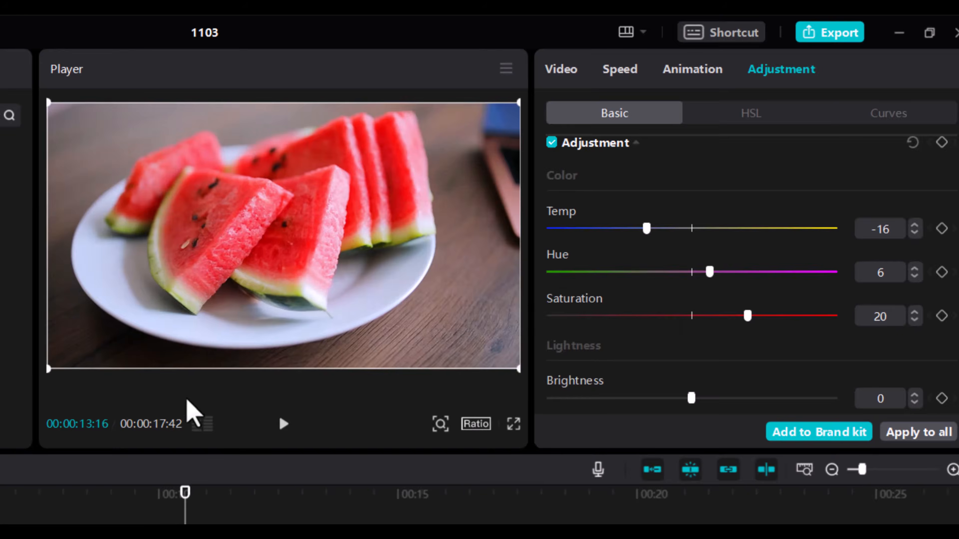
# Set the duplicated clip's Brightness to -4
pyautogui.scroll(-1, 664, 343)
pyautogui.scroll(-3, 659, 333)
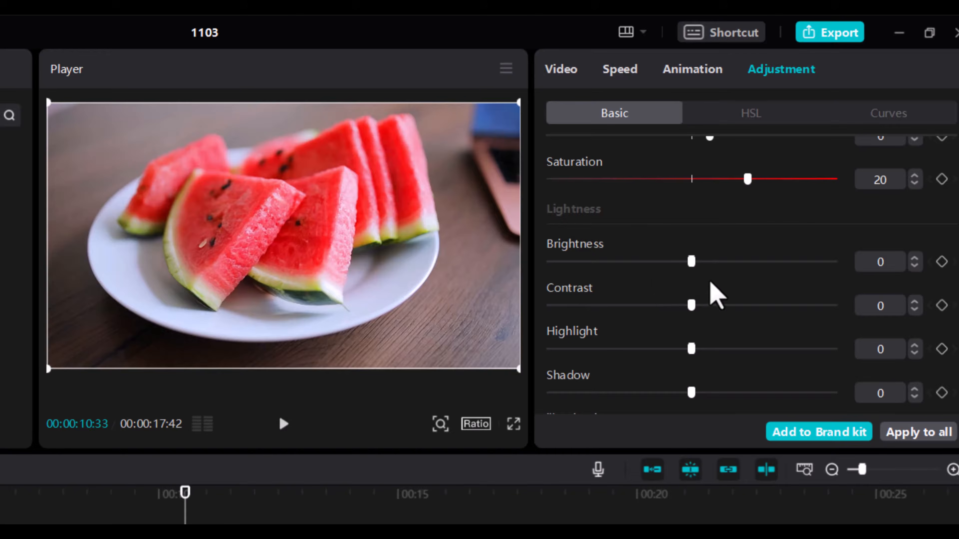
pyautogui.moveTo(692, 262)
pyautogui.mouseDown()
pyautogui.moveTo(773, 265)
pyautogui.moveTo(671, 271)
pyautogui.moveTo(689, 270)
pyautogui.mouseUp()
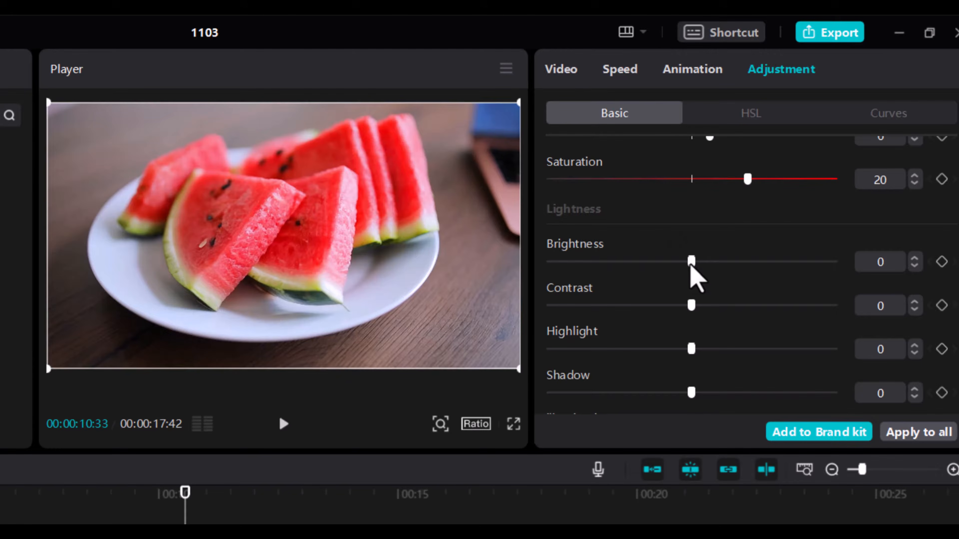
pyautogui.moveTo(683, 266); pyautogui.dragTo(677, 268)
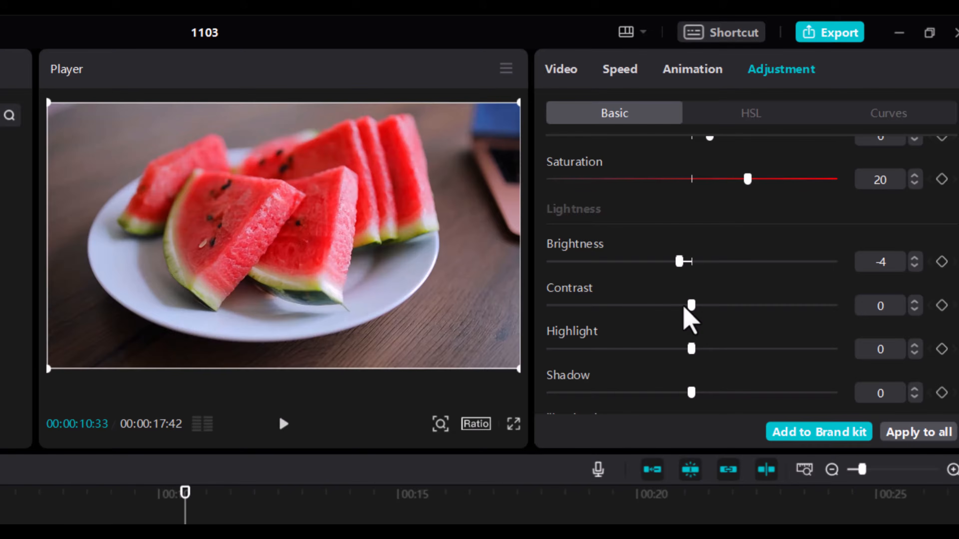
# Try Contrast at 50 on the duplicated clip, return it to 0, and set Highlight to -4
pyautogui.moveTo(685, 306); pyautogui.dragTo(834, 314)
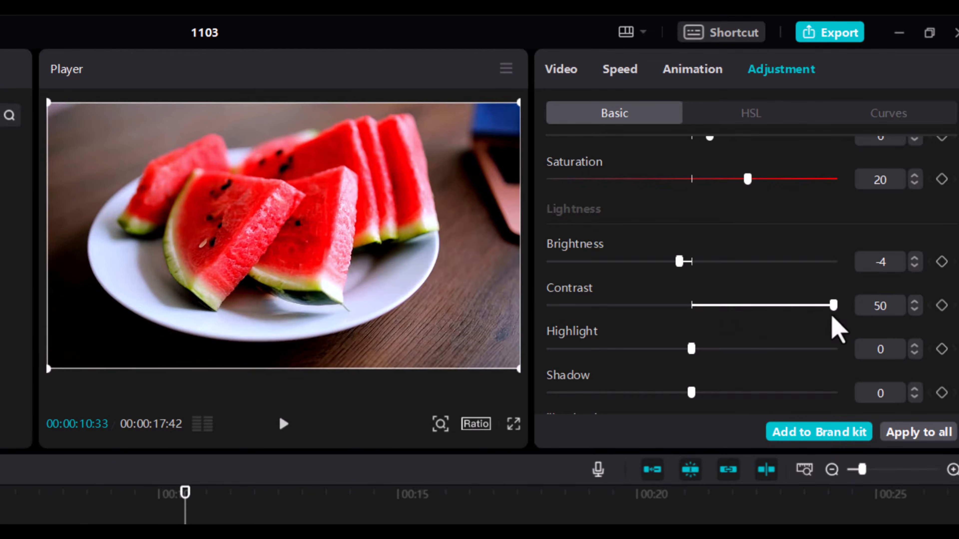
pyautogui.moveTo(831, 318); pyautogui.dragTo(694, 350)
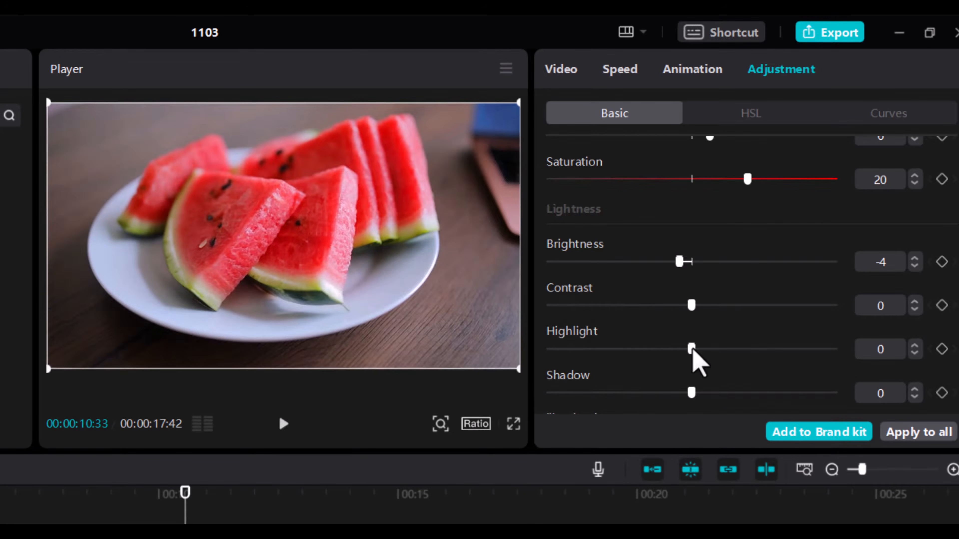
pyautogui.moveTo(687, 345); pyautogui.dragTo(527, 369)
pyautogui.moveTo(651, 373); pyautogui.dragTo(676, 368)
# Try Shadow at -41 on the duplicated clip, return it to 0, and set illumination to -19
pyautogui.scroll(-3, 695, 353)
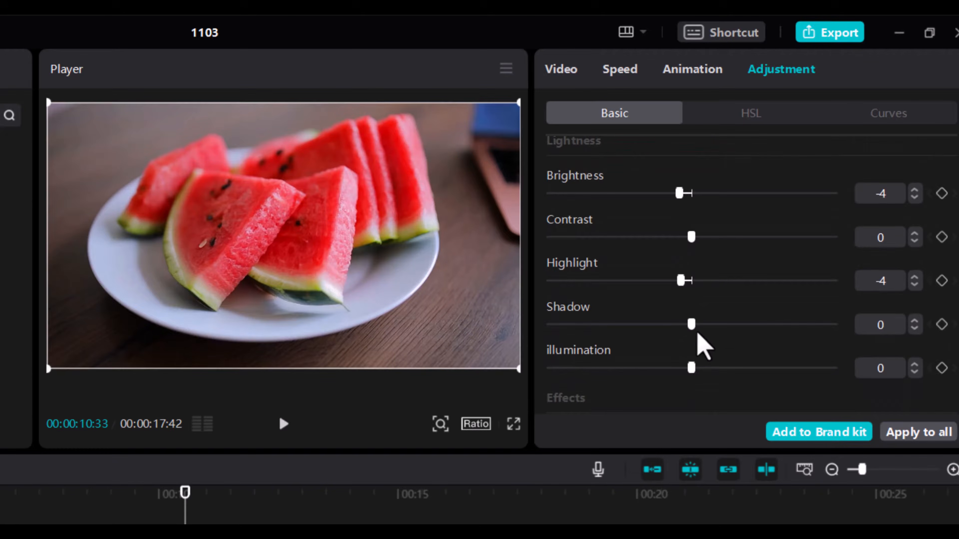
pyautogui.moveTo(693, 325); pyautogui.dragTo(574, 326)
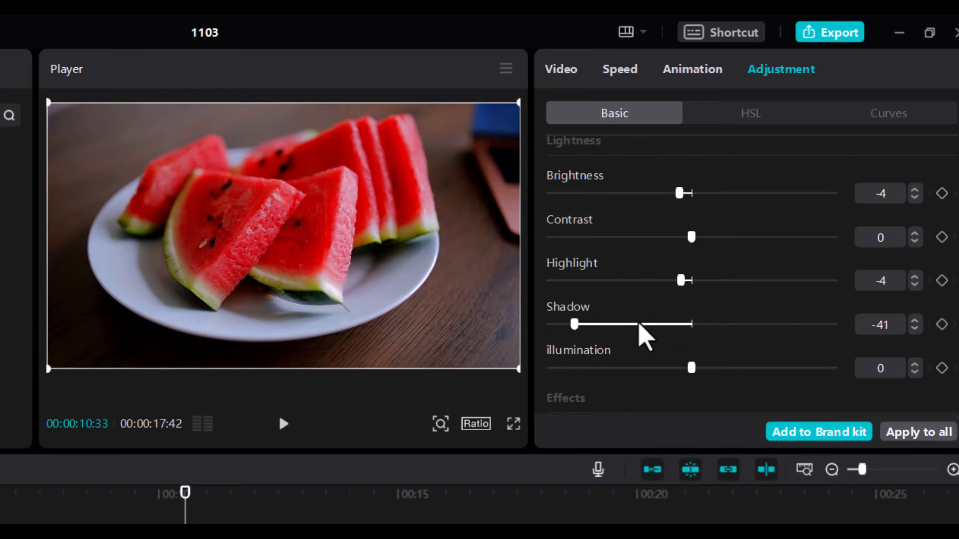
pyautogui.click(692, 325)
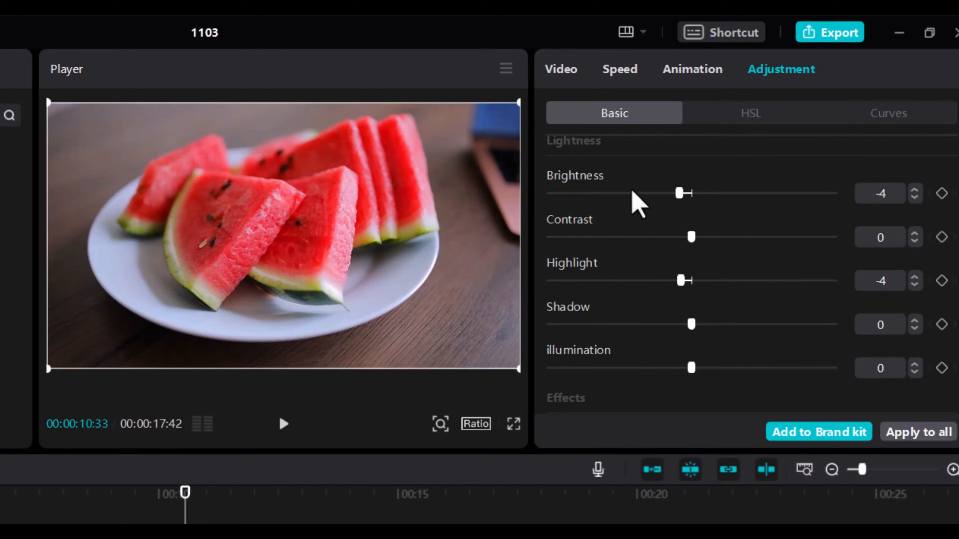
pyautogui.scroll(-2, 709, 349)
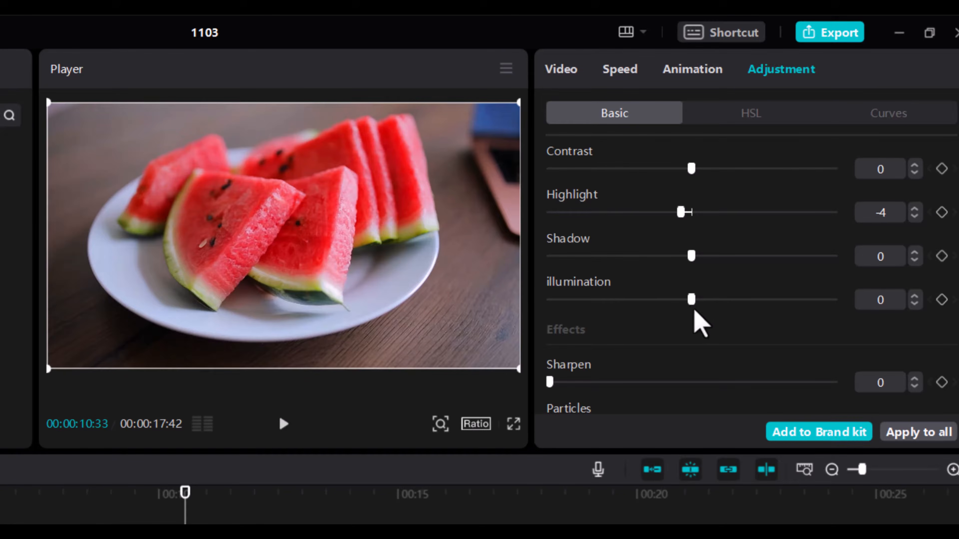
pyautogui.moveTo(690, 303); pyautogui.dragTo(642, 333)
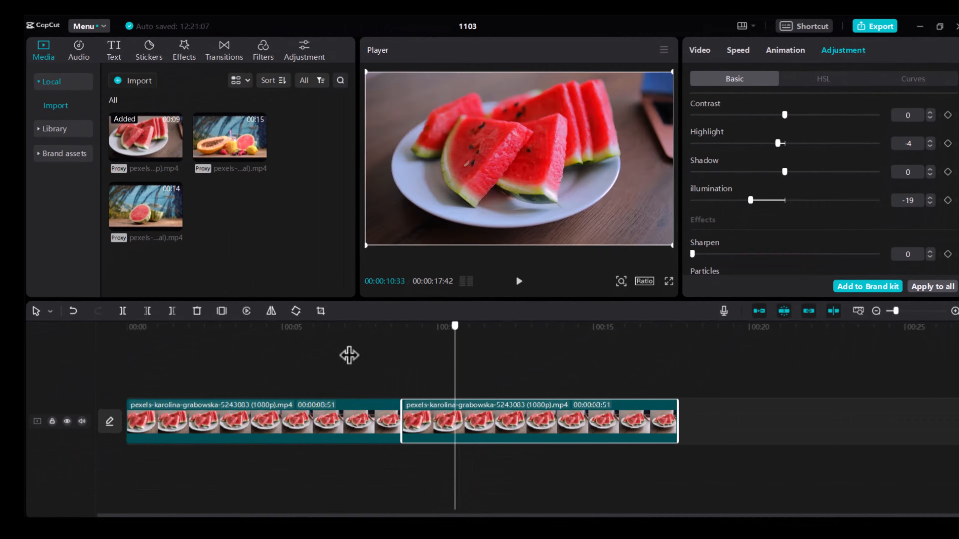
# Compare frames of the original clip with the adjusted duplicate, ending at about 13 seconds in the duplicate
pyautogui.click(220, 389)
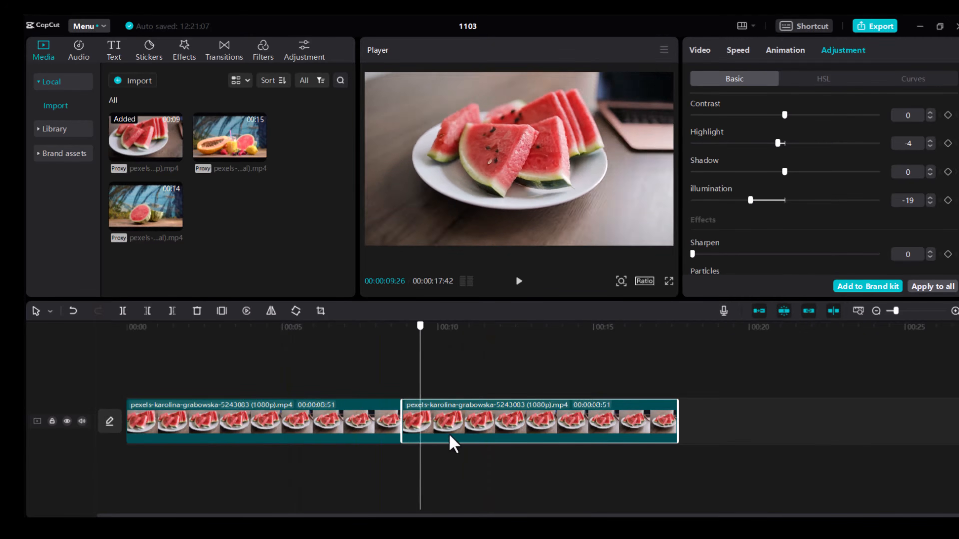
pyautogui.click(476, 423)
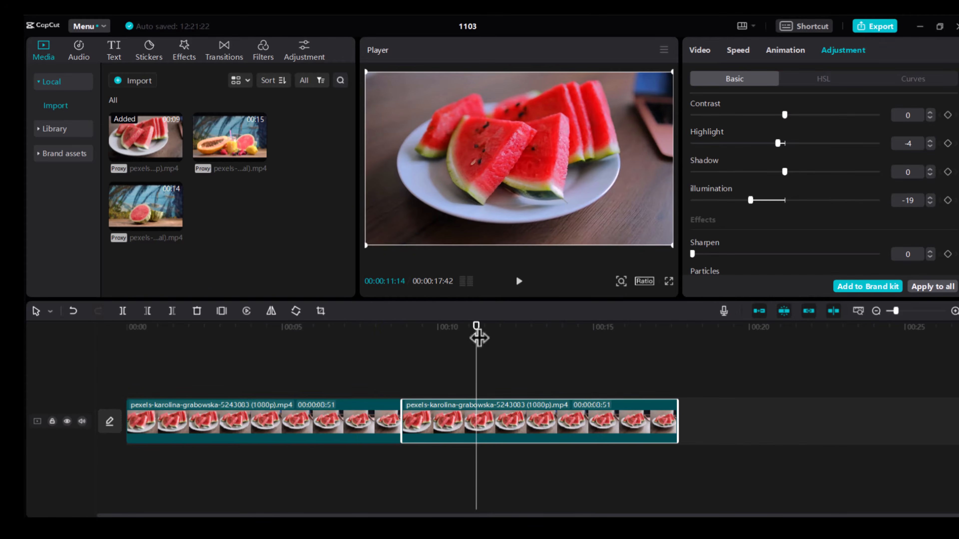
pyautogui.moveTo(477, 327); pyautogui.dragTo(545, 327)
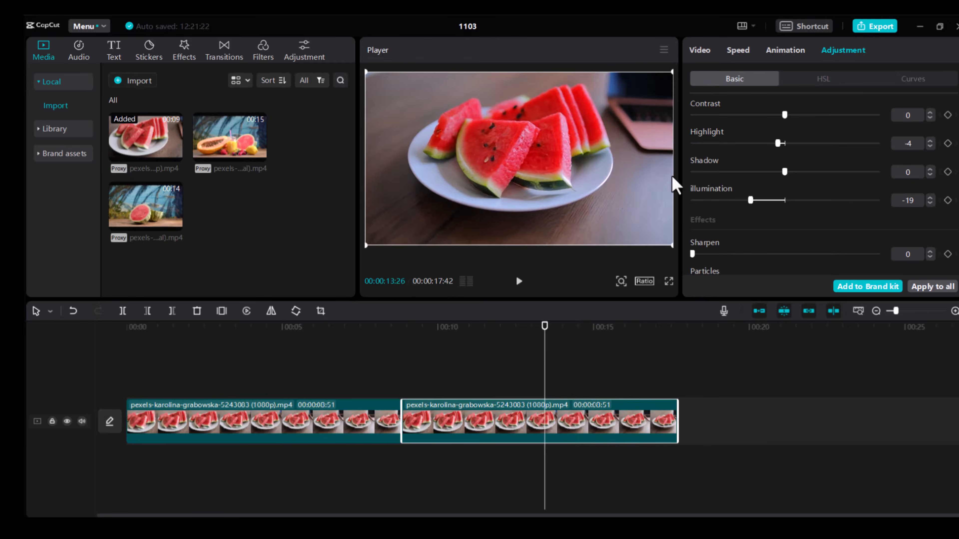
# Try stronger sharpening on the duplicated clip and settle on a Sharpen value of 2
pyautogui.scroll(-2, 714, 227)
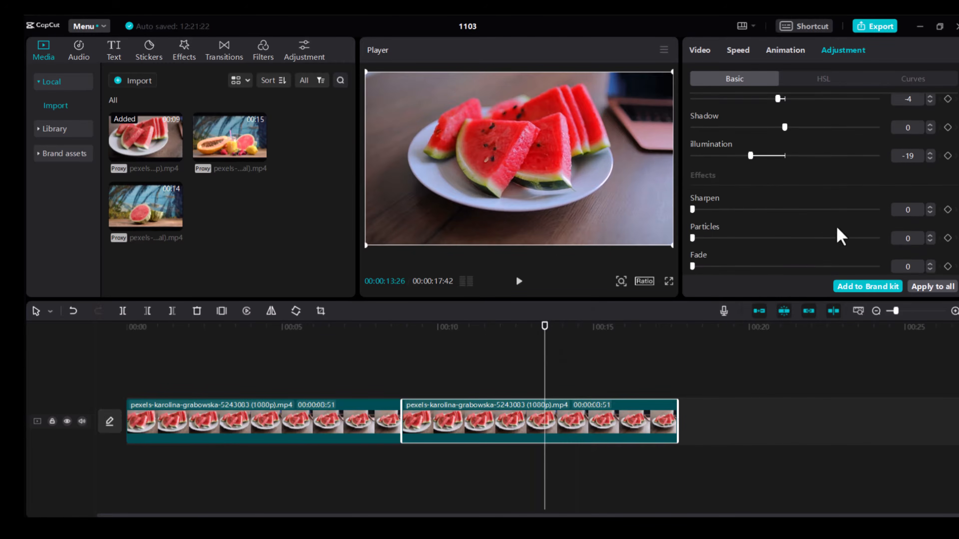
pyautogui.scroll(-1, 841, 213)
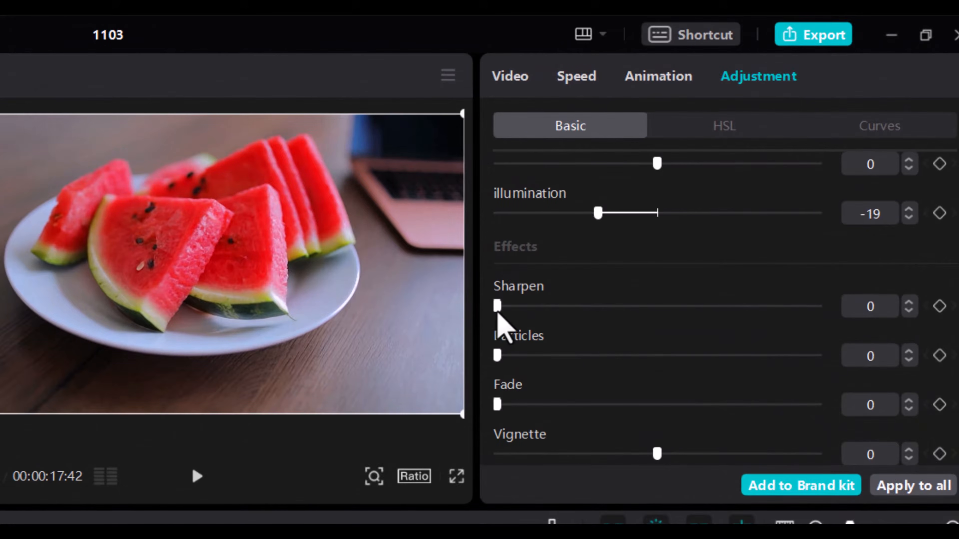
pyautogui.moveTo(497, 311); pyautogui.dragTo(555, 306)
pyautogui.moveTo(613, 306); pyautogui.dragTo(832, 314)
pyautogui.moveTo(830, 313); pyautogui.dragTo(505, 314)
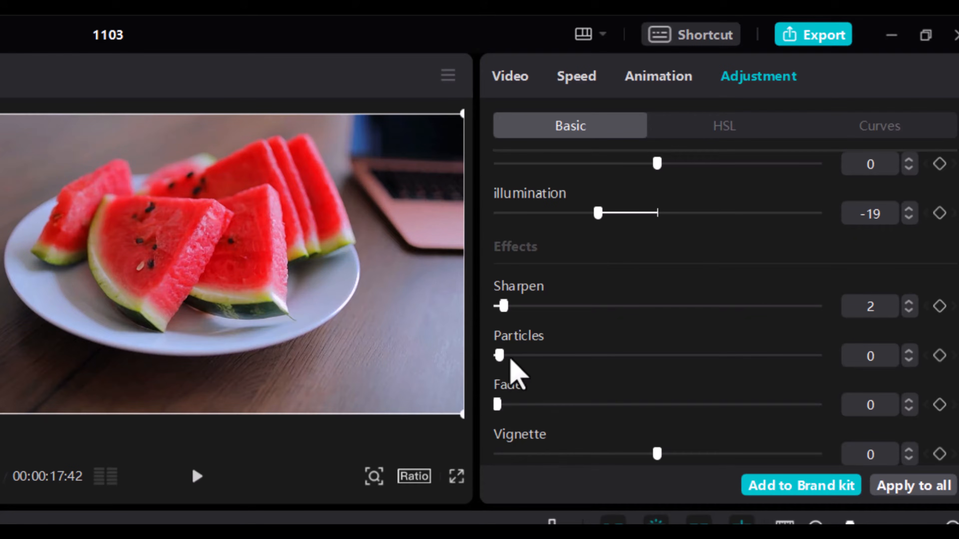
# Try the Particles, Fade and Vignette effects on the duplicated clip and return each to 0
pyautogui.moveTo(510, 360)
pyautogui.mouseDown()
pyautogui.moveTo(871, 336)
pyautogui.moveTo(492, 364)
pyautogui.mouseUp()
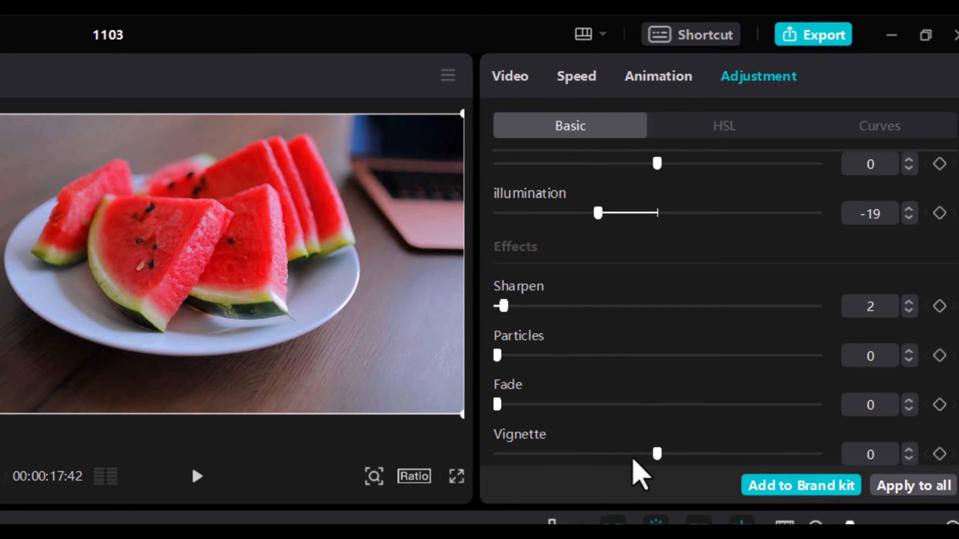
pyautogui.moveTo(498, 406); pyautogui.dragTo(287, 417)
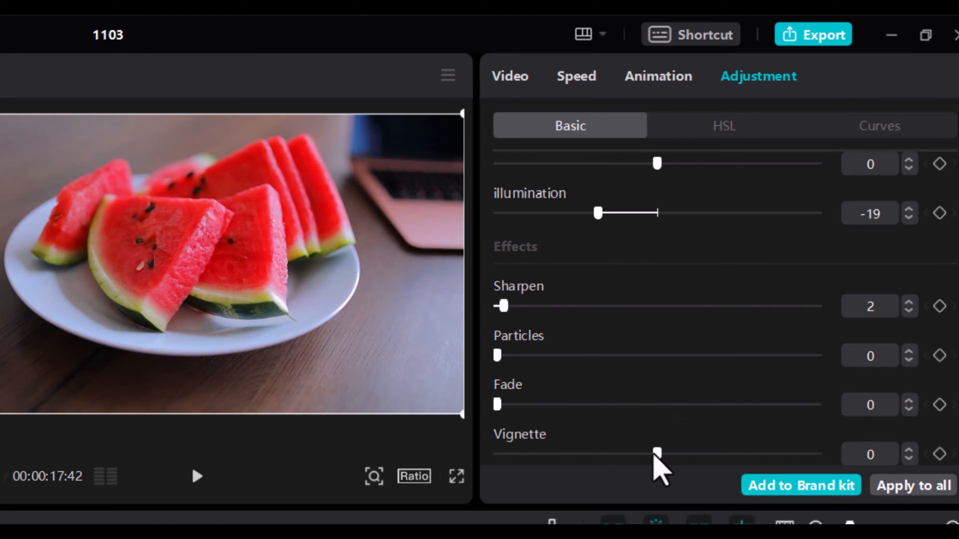
pyautogui.moveTo(623, 454); pyautogui.dragTo(655, 468)
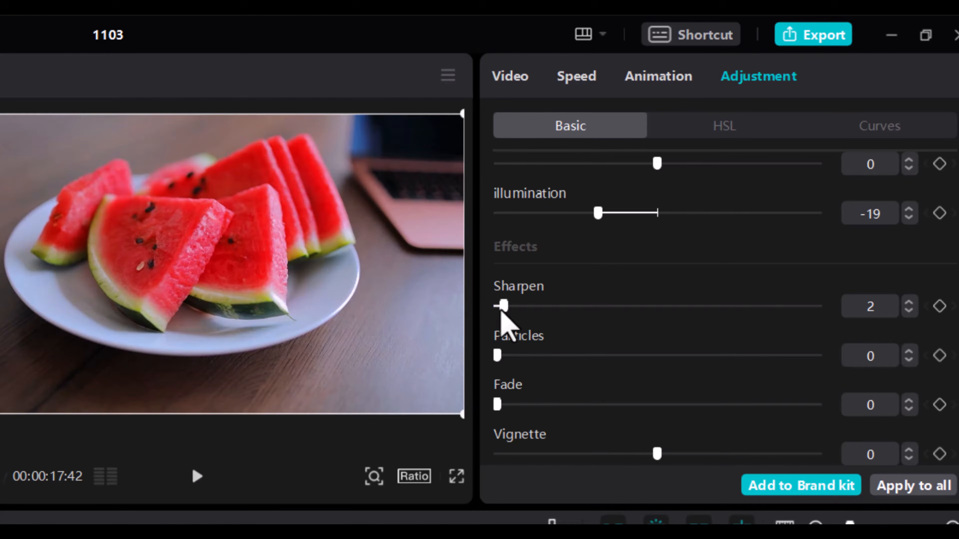
# Play the timeline from about 4 seconds in the original clip into the duplicate to compare their colors
pyautogui.scroll(10, 638, 341)
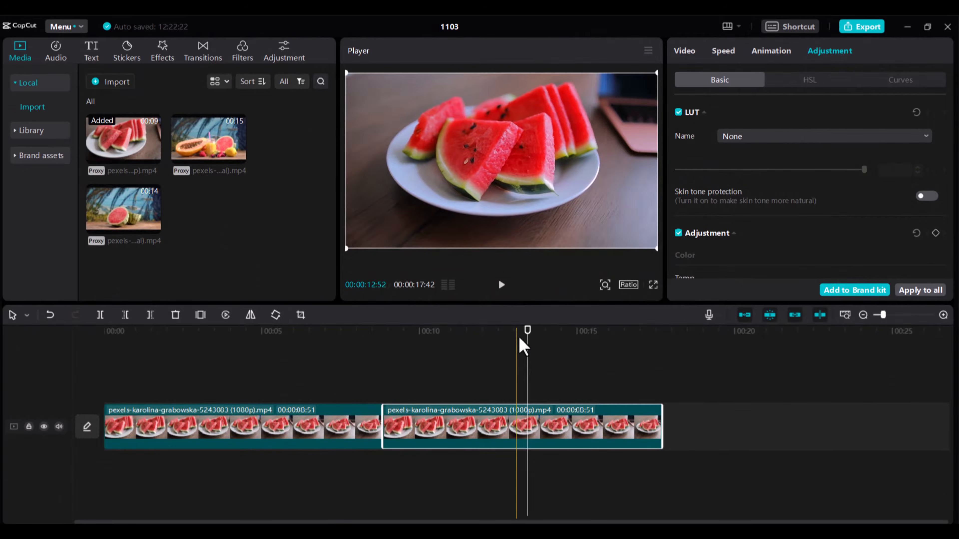
pyautogui.moveTo(523, 333); pyautogui.dragTo(247, 381)
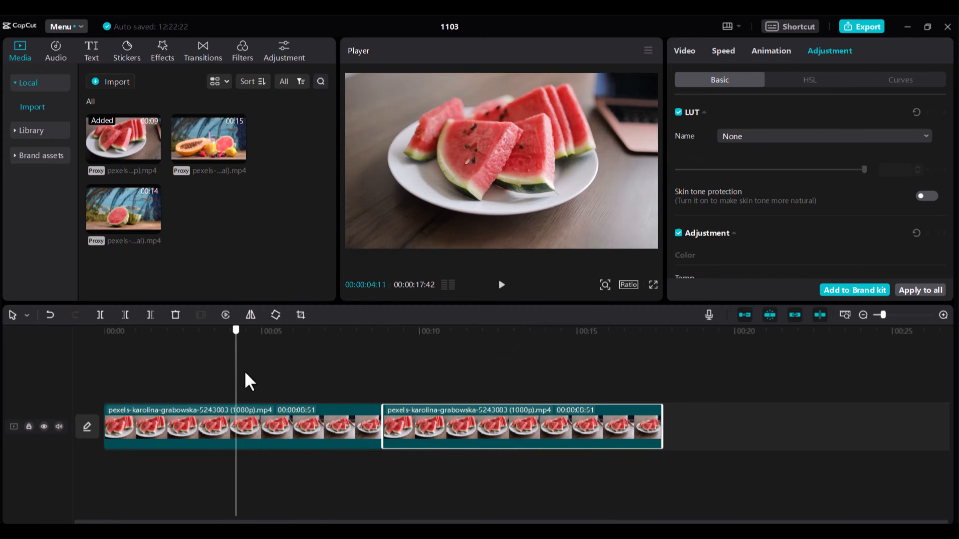
pyautogui.click(500, 287)
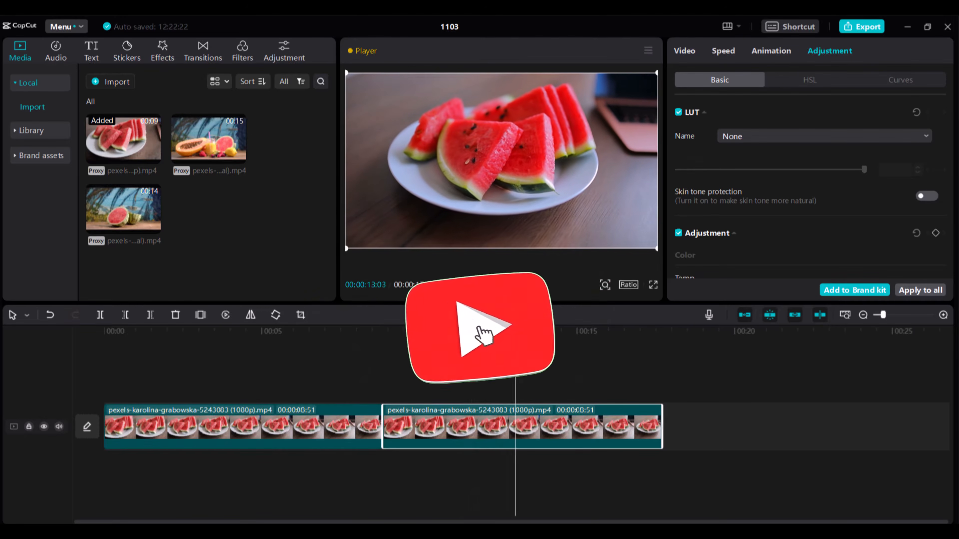
pyautogui.click(502, 285)
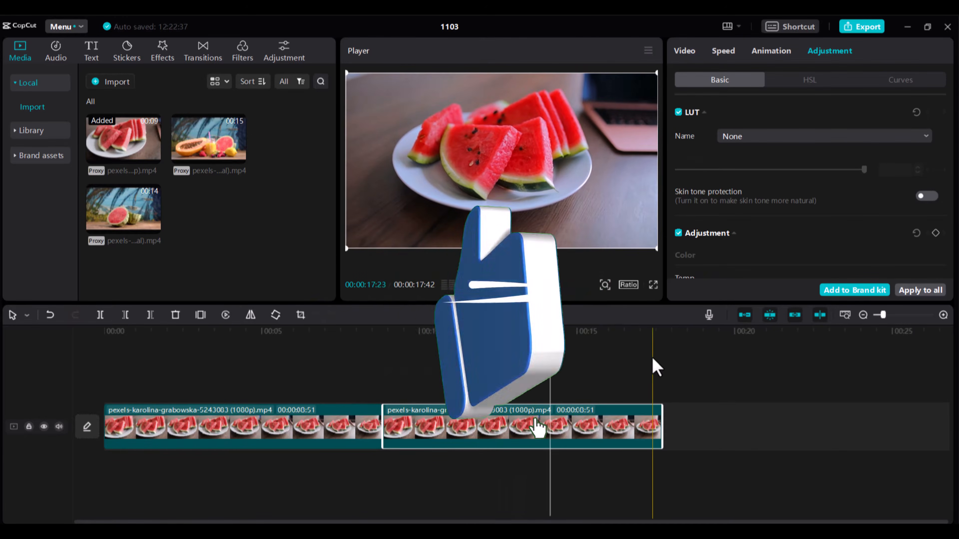
pyautogui.scroll(-2, 777, 187)
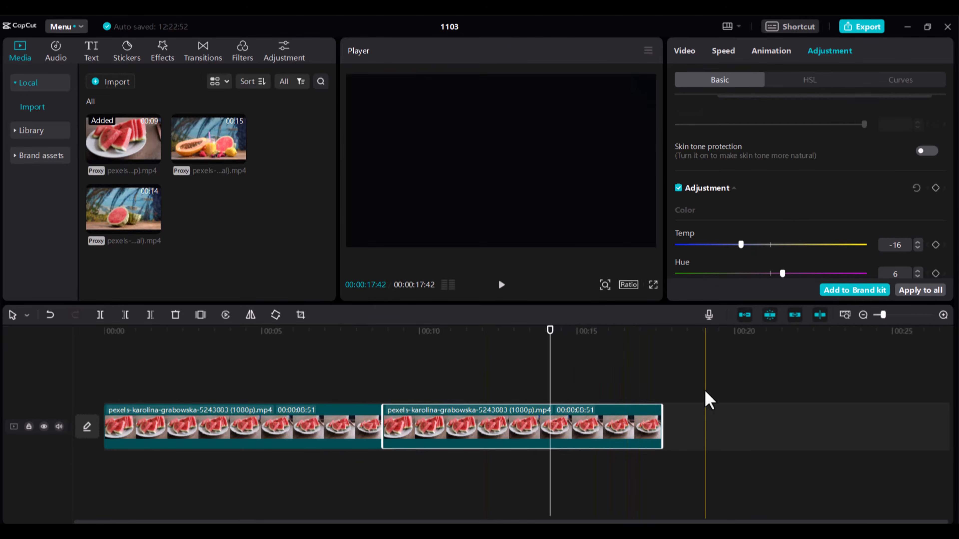
# Delete both watermelon clips from the timeline
pyautogui.click(460, 435)
pyautogui.click(337, 426)
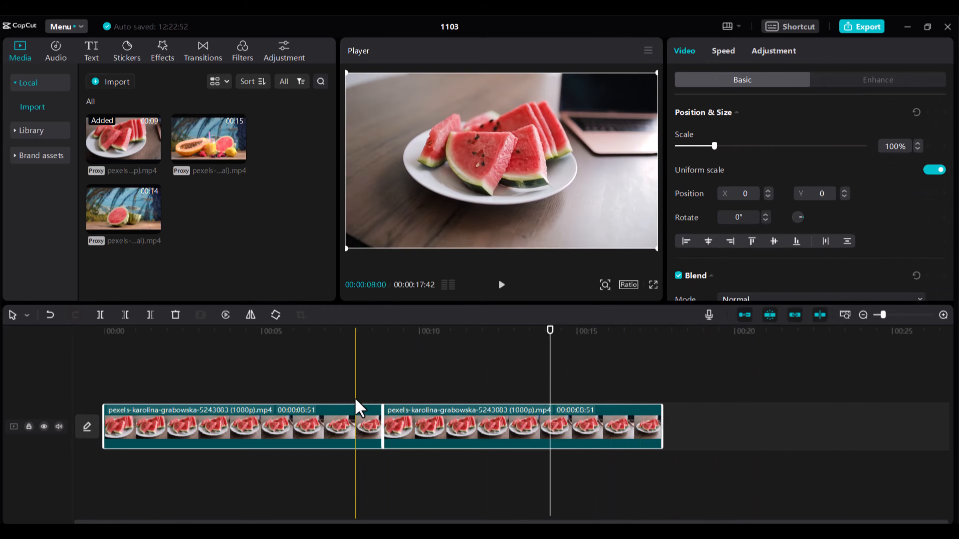
pyautogui.press('Delete')
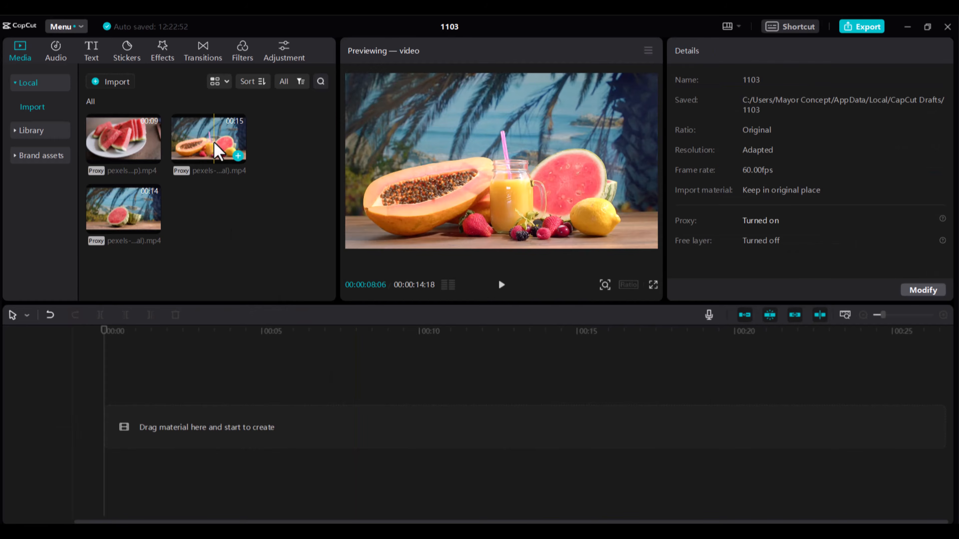
# Place the papaya and juice clip on the empty timeline and open its basic adjustment settings
pyautogui.moveTo(214, 150); pyautogui.dragTo(193, 374)
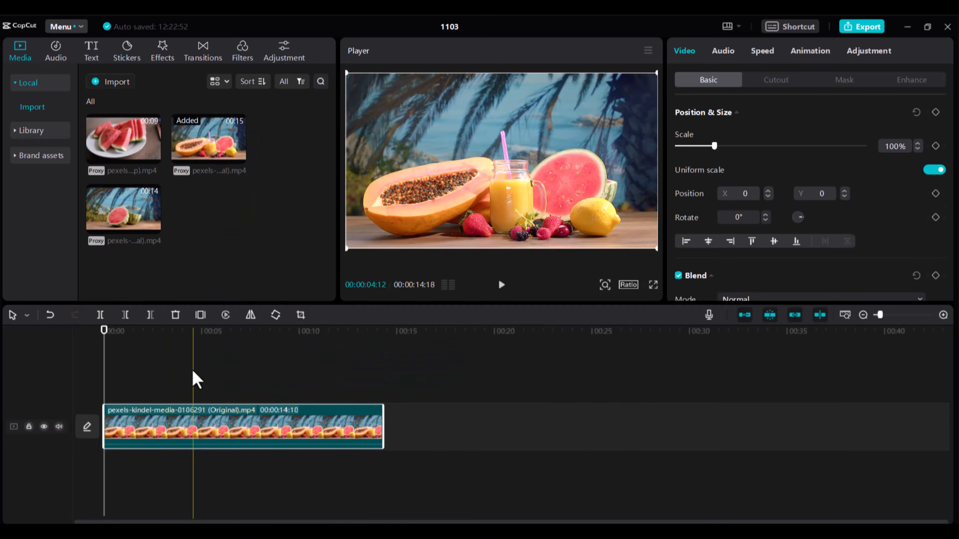
pyautogui.click(110, 333)
pyautogui.click(158, 351)
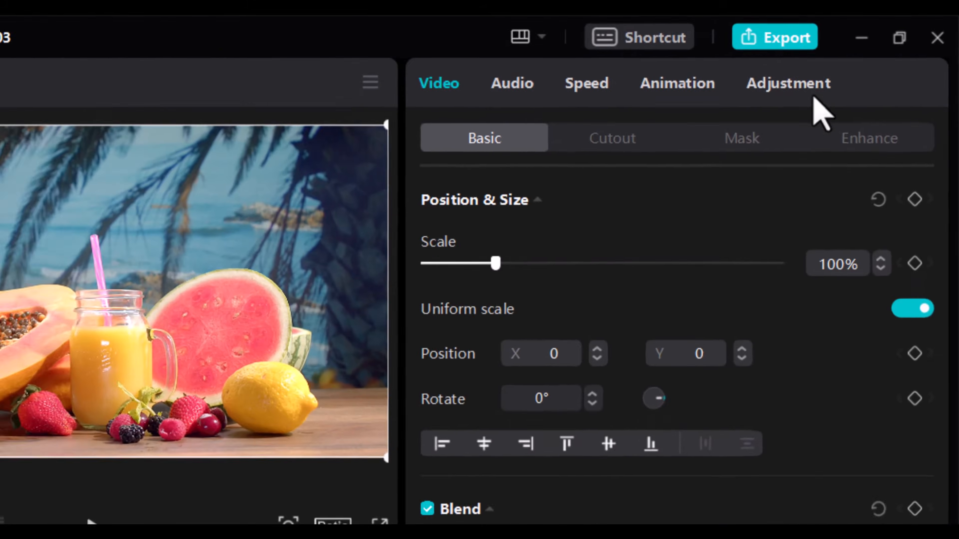
pyautogui.click(868, 51)
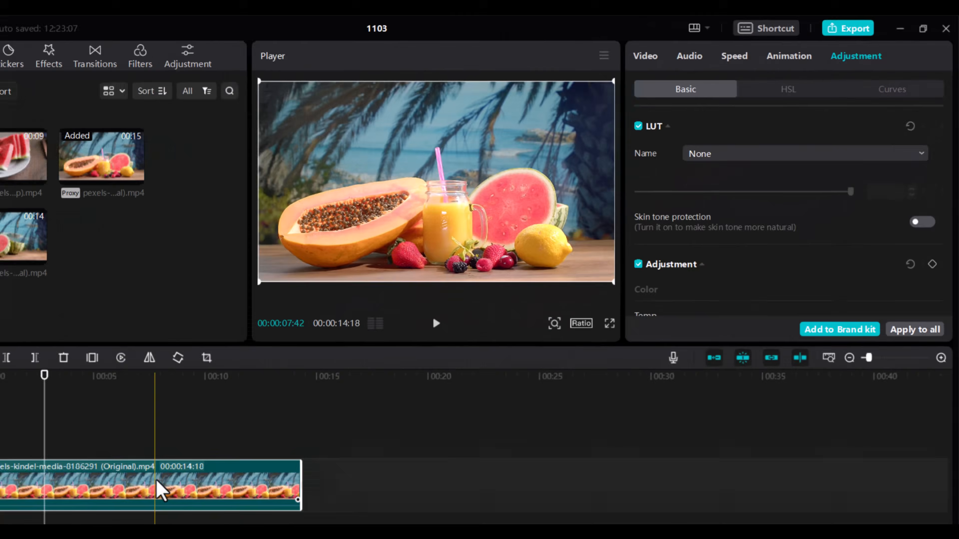
# Duplicate the papaya and juice clip and place the copy directly after the original on the timeline
pyautogui.rightClick(156, 480)
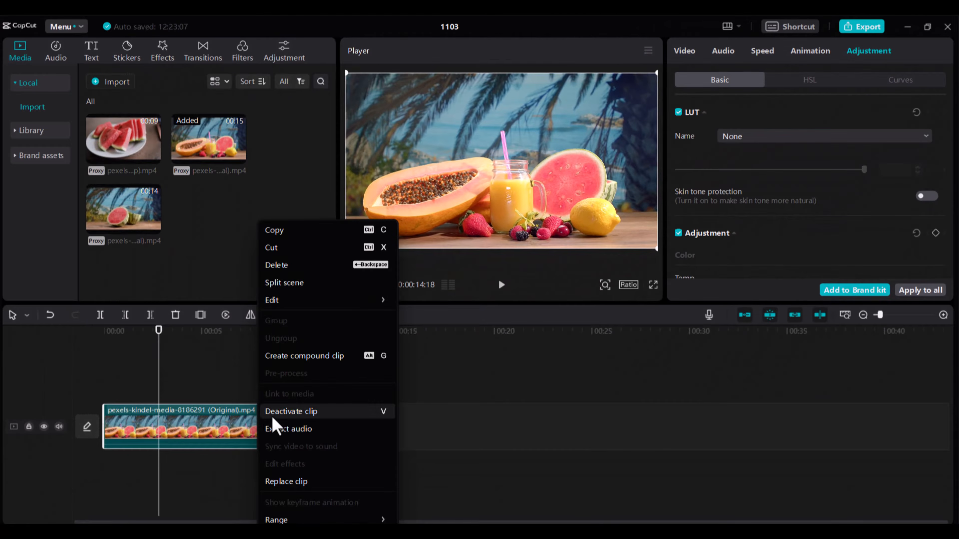
pyautogui.click(274, 229)
pyautogui.rightClick(407, 388)
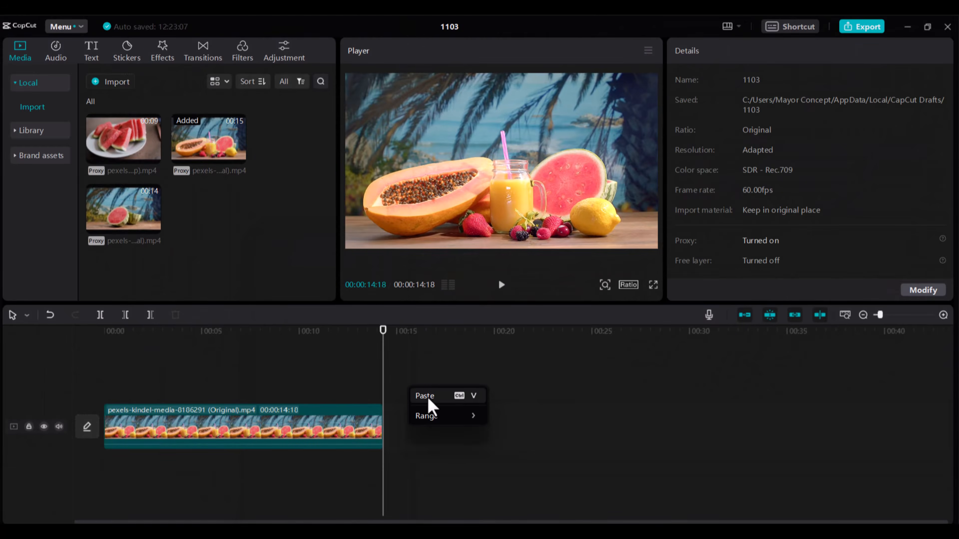
pyautogui.click(428, 396)
pyautogui.moveTo(435, 393); pyautogui.dragTo(436, 442)
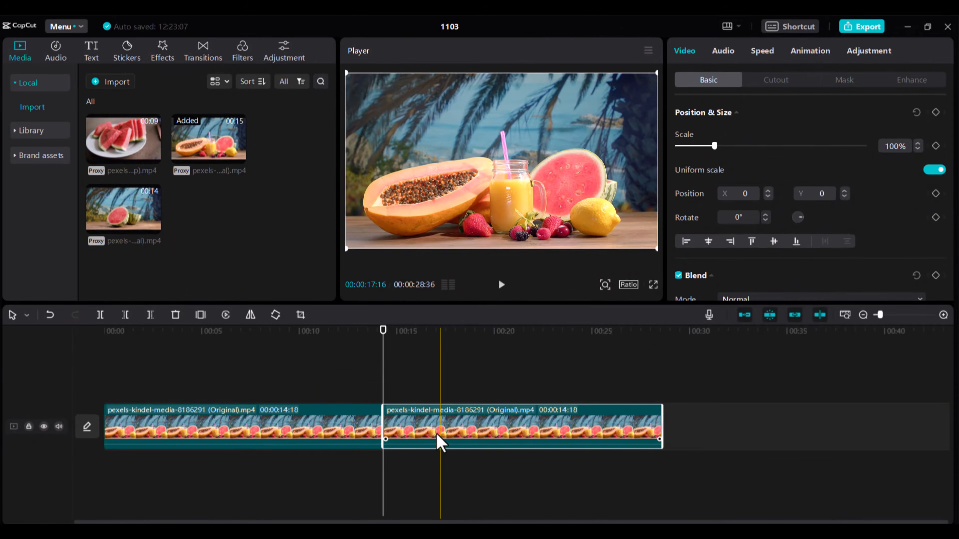
# Select the first papaya and juice clip with the playhead at about 8 seconds and open its HSL adjustment settings
pyautogui.click(265, 361)
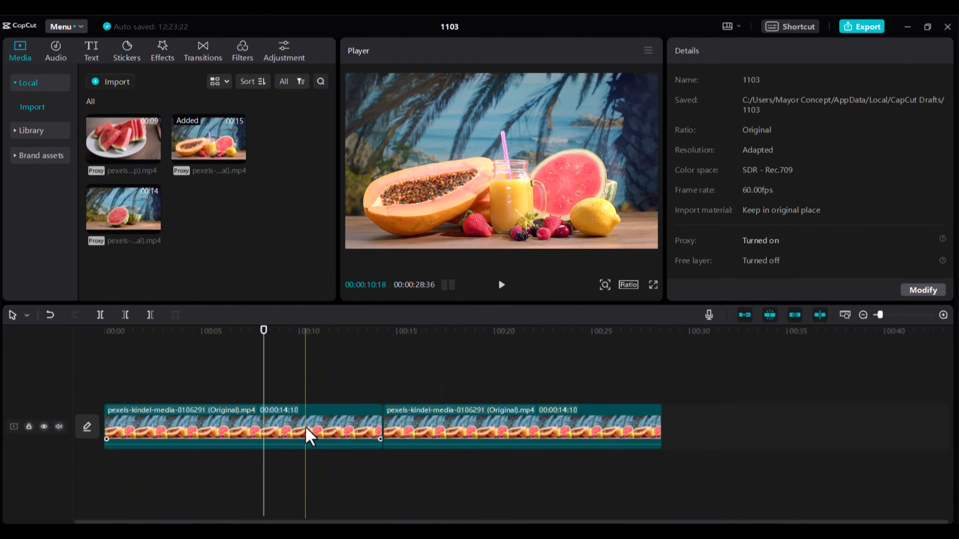
pyautogui.click(306, 434)
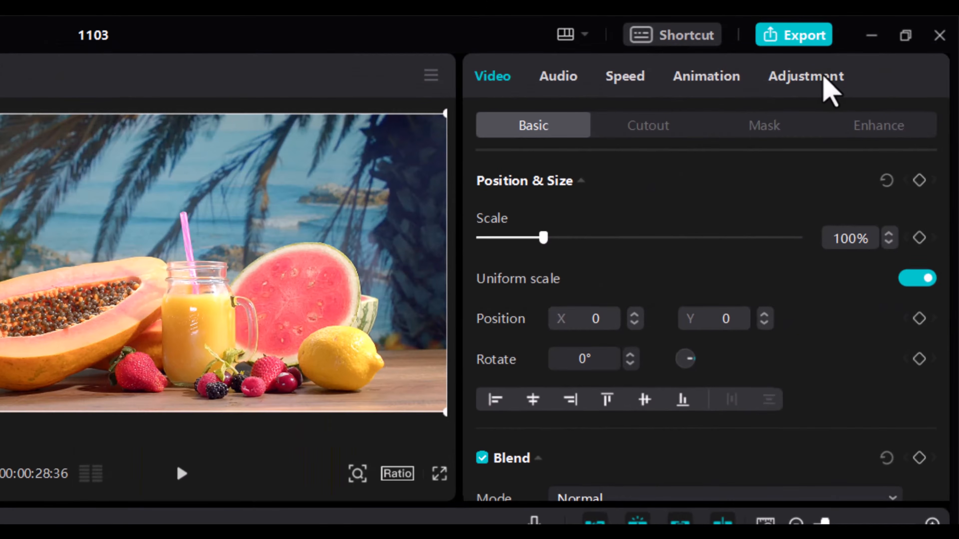
pyautogui.click(879, 50)
pyautogui.scroll(-5, 606, 298)
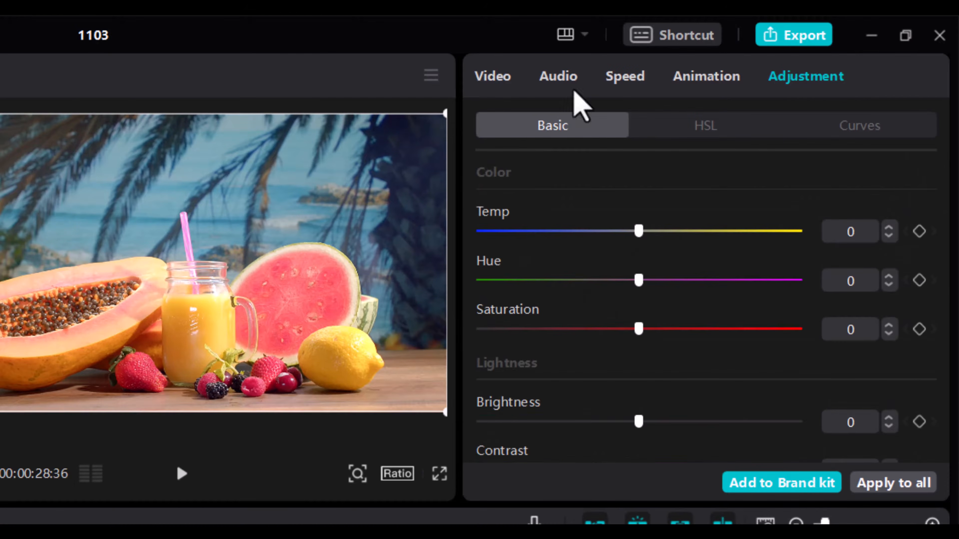
pyautogui.scroll(-8, 578, 403)
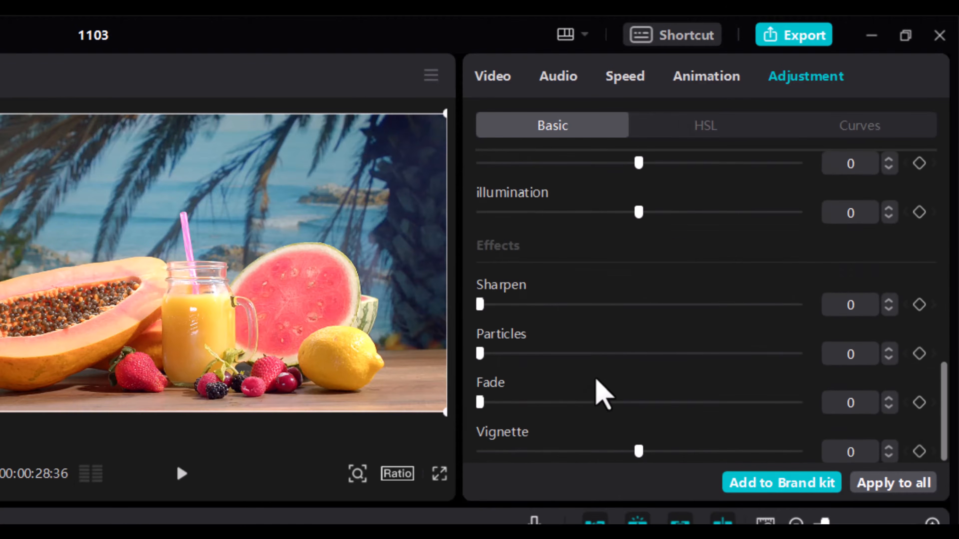
pyautogui.click(694, 135)
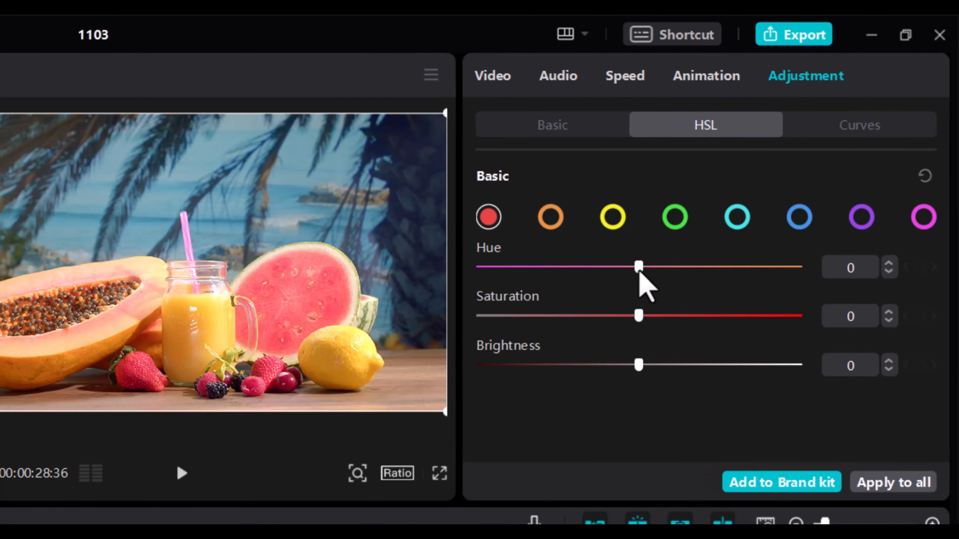
# Try negative hue shifts such as -83 and -45 on the clip's red range and return the hue to 0
pyautogui.moveTo(634, 267); pyautogui.dragTo(515, 317)
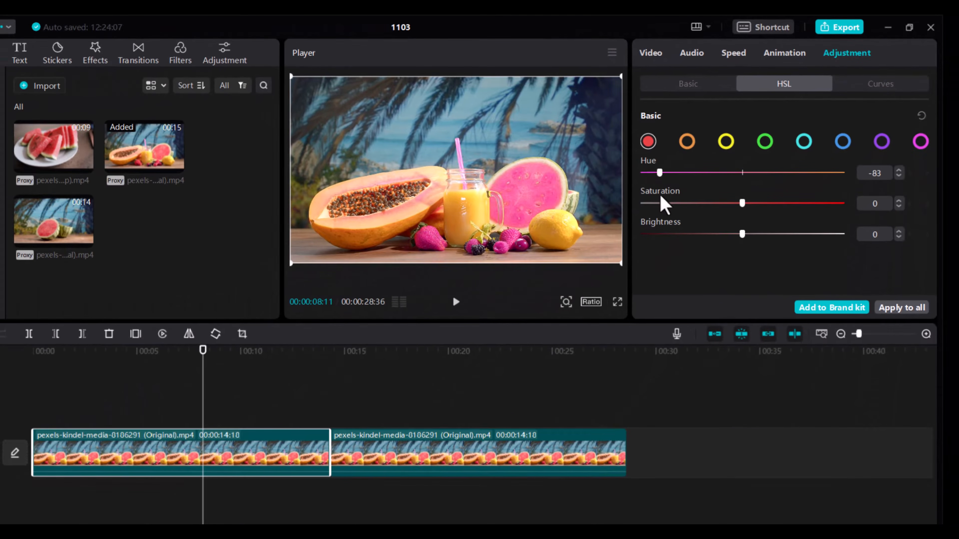
pyautogui.moveTo(662, 199)
pyautogui.mouseDown()
pyautogui.moveTo(861, 197)
pyautogui.moveTo(664, 189)
pyautogui.moveTo(809, 186)
pyautogui.moveTo(706, 207)
pyautogui.moveTo(849, 189)
pyautogui.moveTo(734, 191)
pyautogui.moveTo(855, 191)
pyautogui.moveTo(656, 199)
pyautogui.mouseUp()
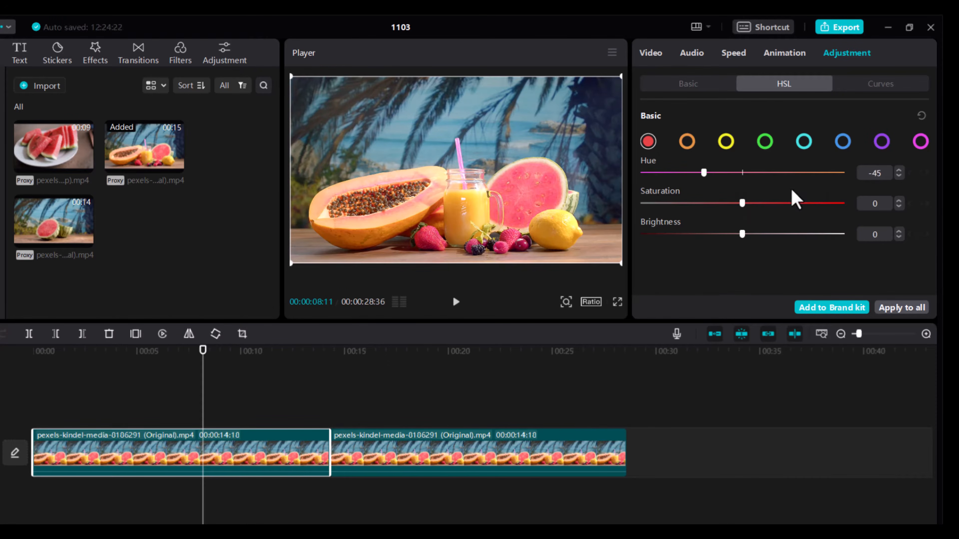
pyautogui.moveTo(796, 199); pyautogui.dragTo(719, 185)
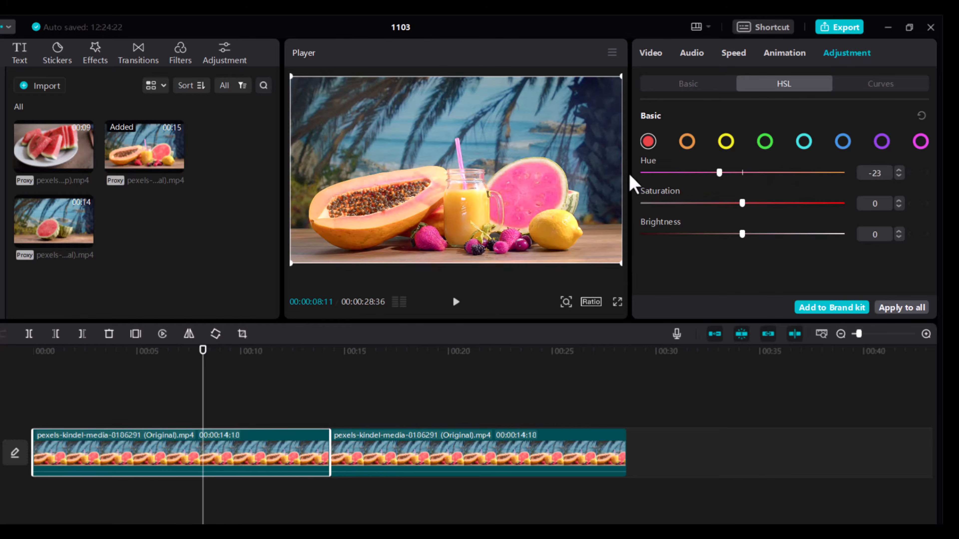
pyautogui.moveTo(631, 177); pyautogui.dragTo(726, 172)
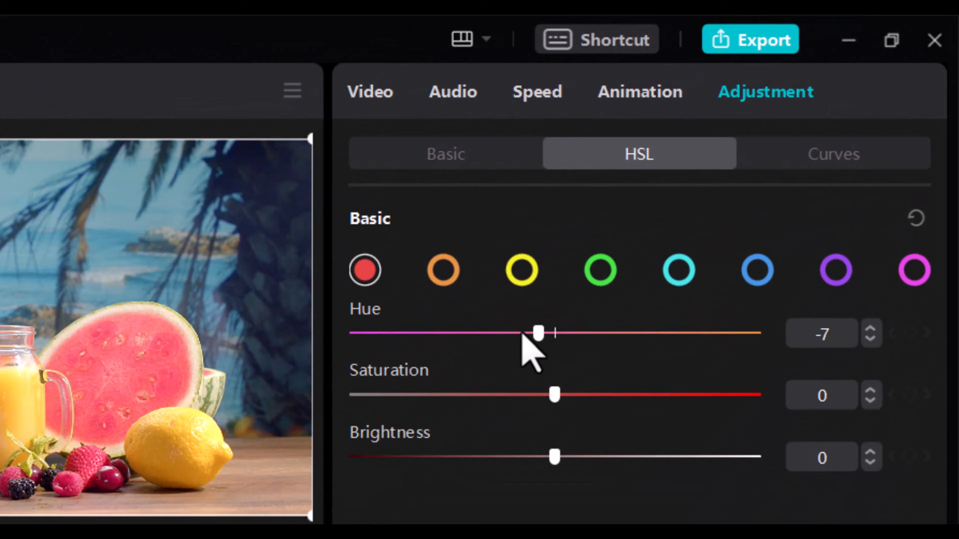
pyautogui.moveTo(523, 334); pyautogui.dragTo(554, 336)
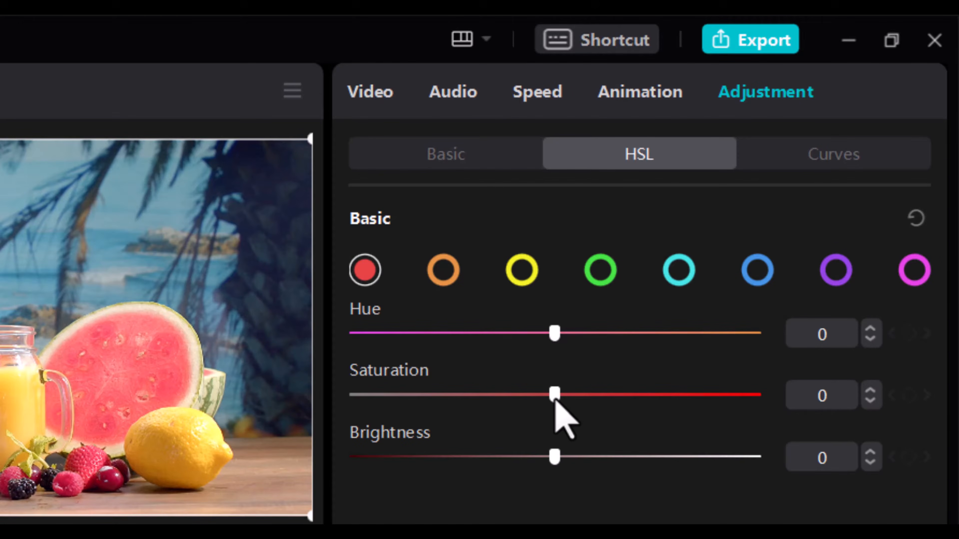
# Set the red range's saturation to 75 and its brightness to -48
pyautogui.moveTo(555, 401); pyautogui.dragTo(606, 427)
pyautogui.moveTo(409, 469); pyautogui.dragTo(700, 433)
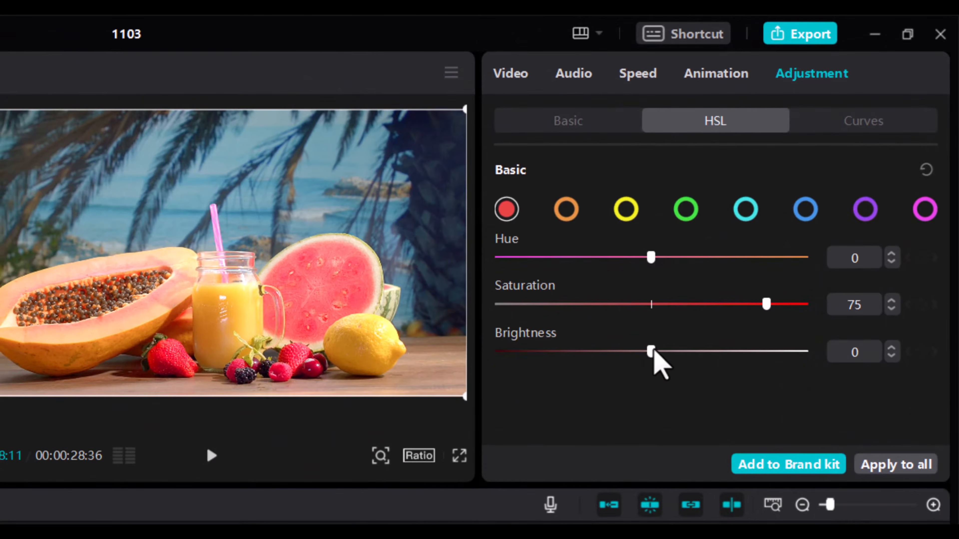
pyautogui.moveTo(652, 353); pyautogui.dragTo(773, 349)
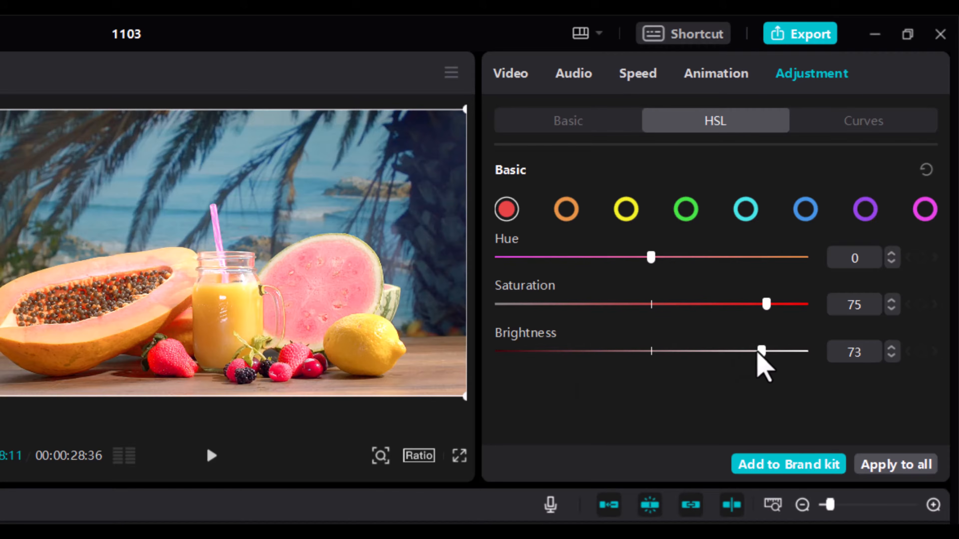
pyautogui.moveTo(757, 355); pyautogui.dragTo(614, 361)
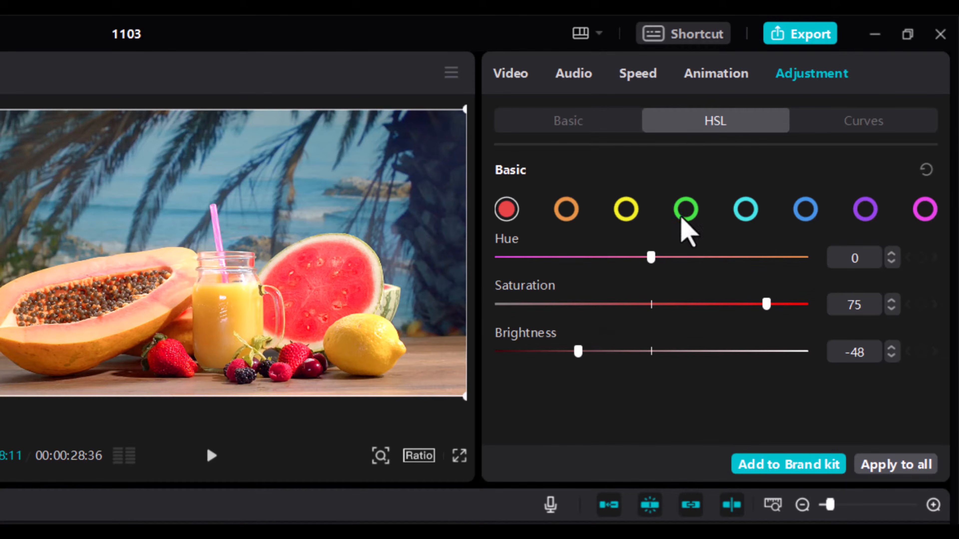
# Adjust the clip's orange range to hue 24, saturation 62 and brightness -16
pyautogui.click(567, 210)
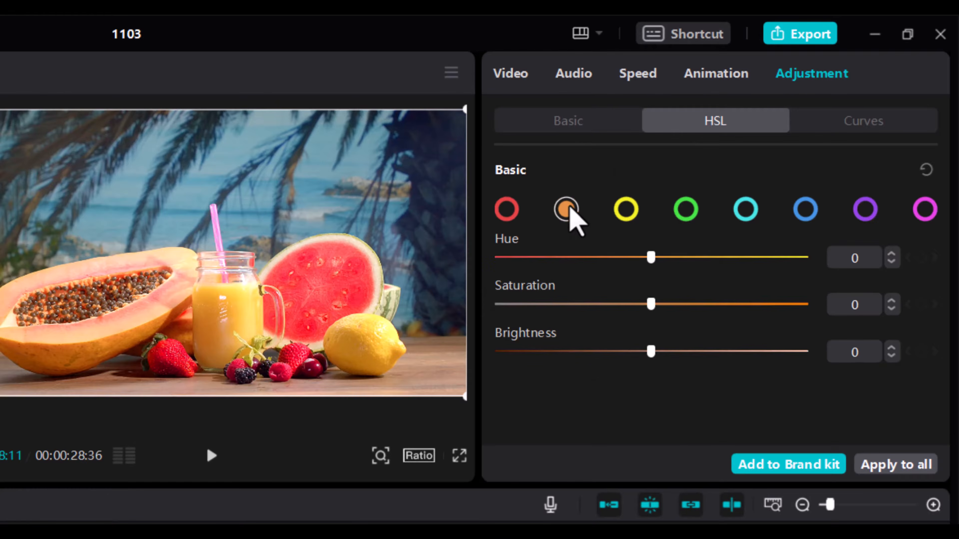
pyautogui.moveTo(647, 260); pyautogui.dragTo(638, 280)
pyautogui.moveTo(654, 263); pyautogui.dragTo(681, 266)
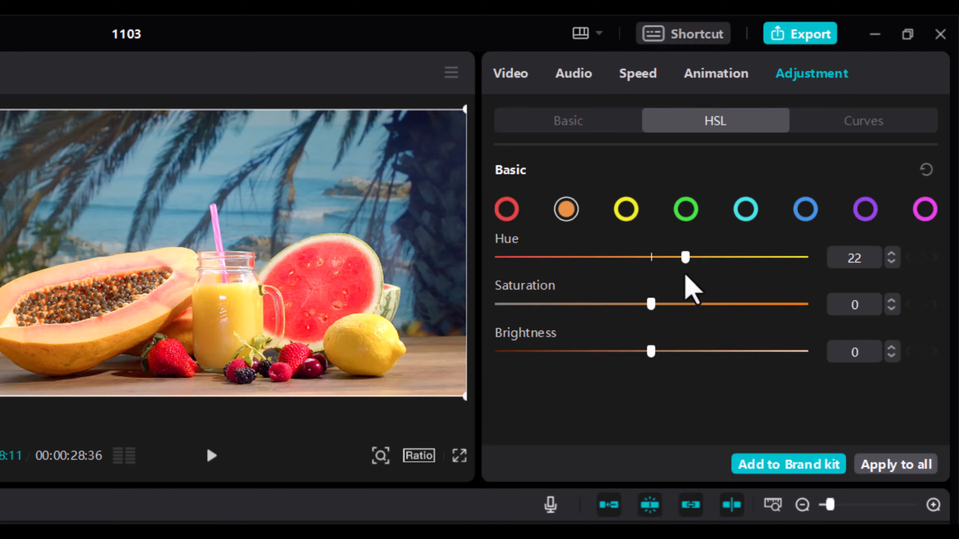
pyautogui.moveTo(686, 257); pyautogui.dragTo(691, 279)
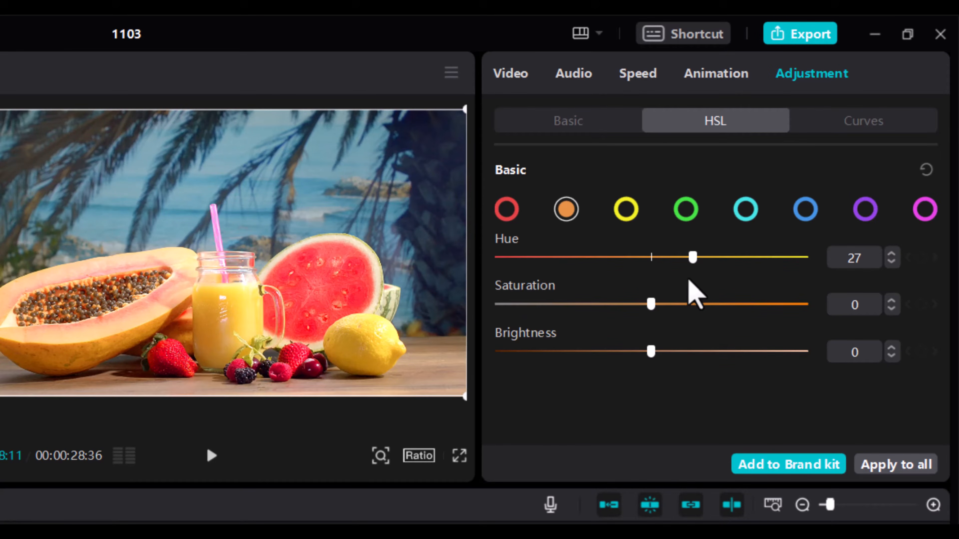
pyautogui.moveTo(650, 305); pyautogui.dragTo(506, 304)
pyautogui.moveTo(649, 339); pyautogui.dragTo(747, 329)
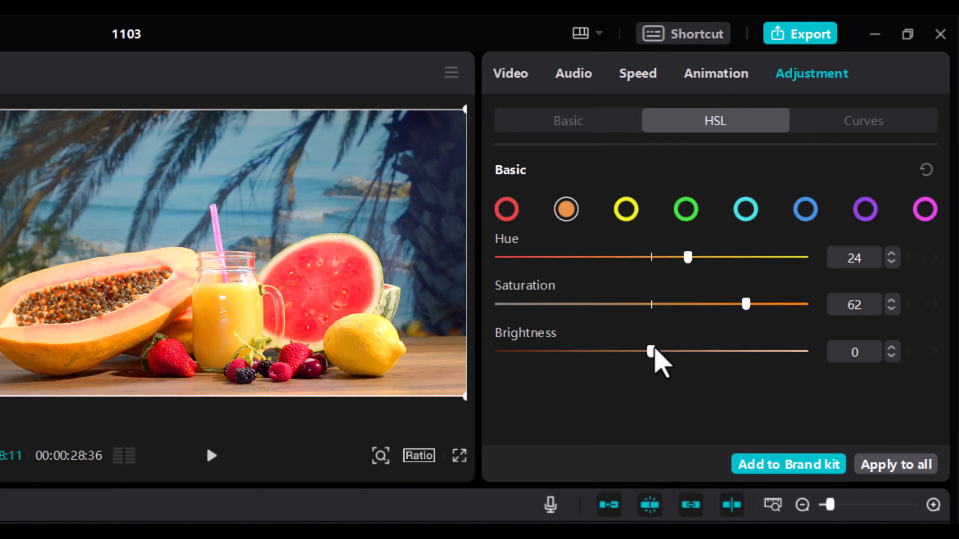
pyautogui.moveTo(654, 353); pyautogui.dragTo(735, 363)
pyautogui.moveTo(621, 370)
pyautogui.mouseDown()
pyautogui.moveTo(711, 368)
pyautogui.moveTo(616, 372)
pyautogui.moveTo(672, 372)
pyautogui.moveTo(625, 380)
pyautogui.mouseUp()
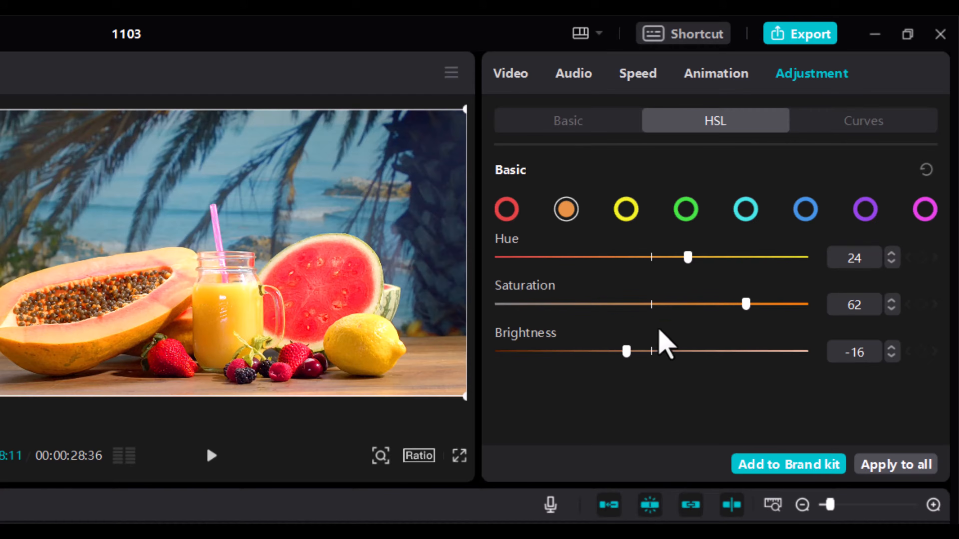
# Adjust the clip's yellow range to hue 11, saturation 30 and brightness 14
pyautogui.click(628, 212)
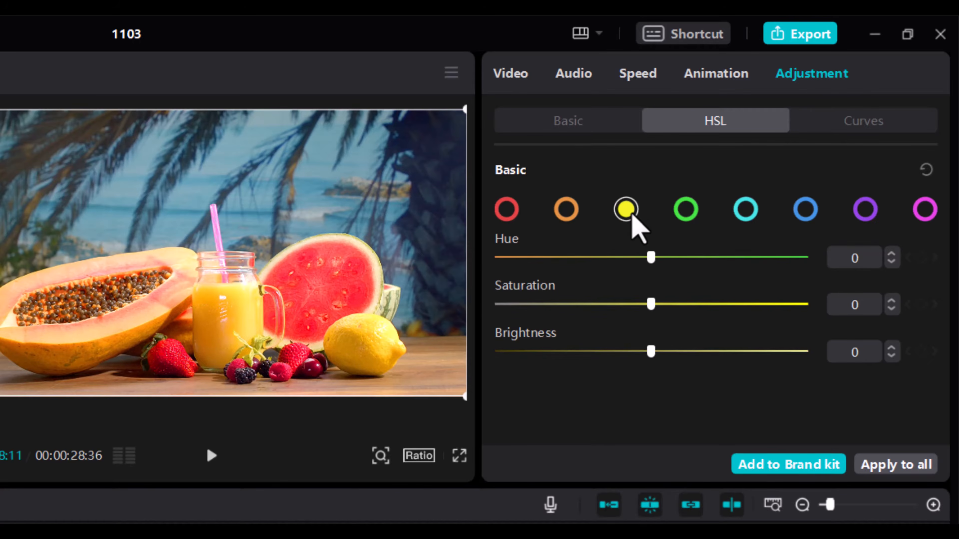
pyautogui.moveTo(651, 261)
pyautogui.mouseDown()
pyautogui.moveTo(734, 274)
pyautogui.moveTo(522, 287)
pyautogui.moveTo(785, 261)
pyautogui.moveTo(595, 258)
pyautogui.moveTo(677, 258)
pyautogui.moveTo(607, 258)
pyautogui.moveTo(516, 288)
pyautogui.moveTo(710, 295)
pyautogui.moveTo(638, 270)
pyautogui.moveTo(761, 299)
pyautogui.moveTo(660, 286)
pyautogui.moveTo(755, 297)
pyautogui.moveTo(665, 272)
pyautogui.moveTo(760, 279)
pyautogui.moveTo(649, 289)
pyautogui.moveTo(653, 272)
pyautogui.moveTo(664, 274)
pyautogui.moveTo(654, 269)
pyautogui.mouseUp()
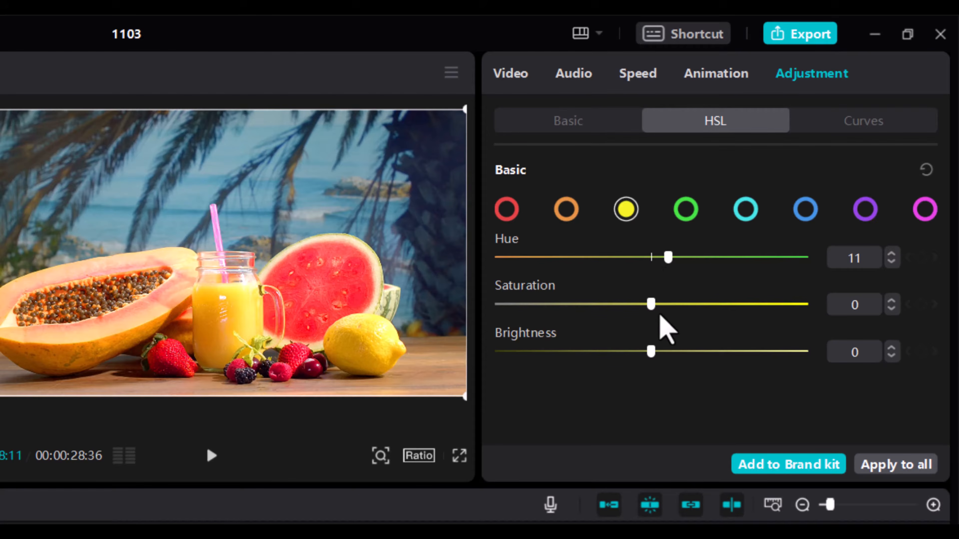
pyautogui.moveTo(652, 306); pyautogui.dragTo(700, 319)
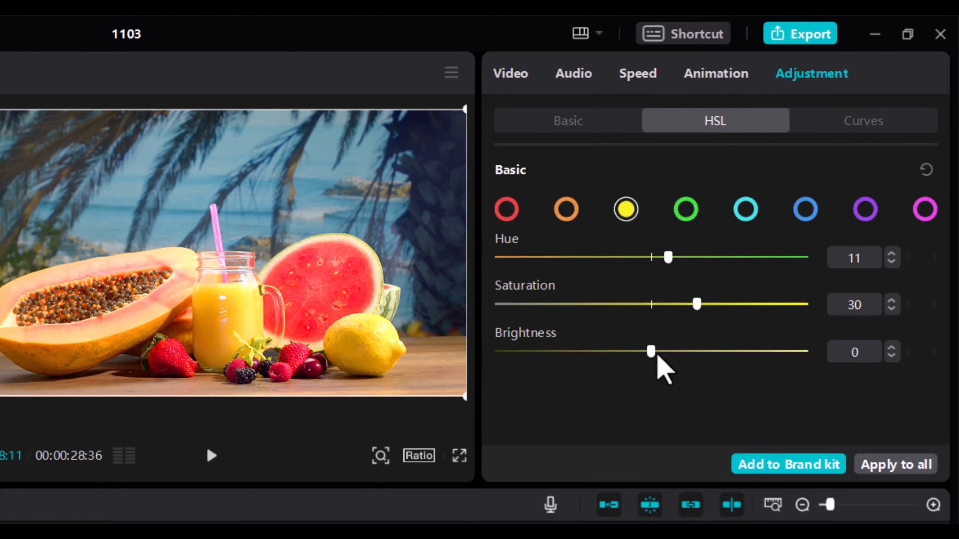
pyautogui.moveTo(653, 355)
pyautogui.mouseDown()
pyautogui.moveTo(760, 358)
pyautogui.moveTo(738, 371)
pyautogui.moveTo(526, 359)
pyautogui.moveTo(670, 361)
pyautogui.mouseUp()
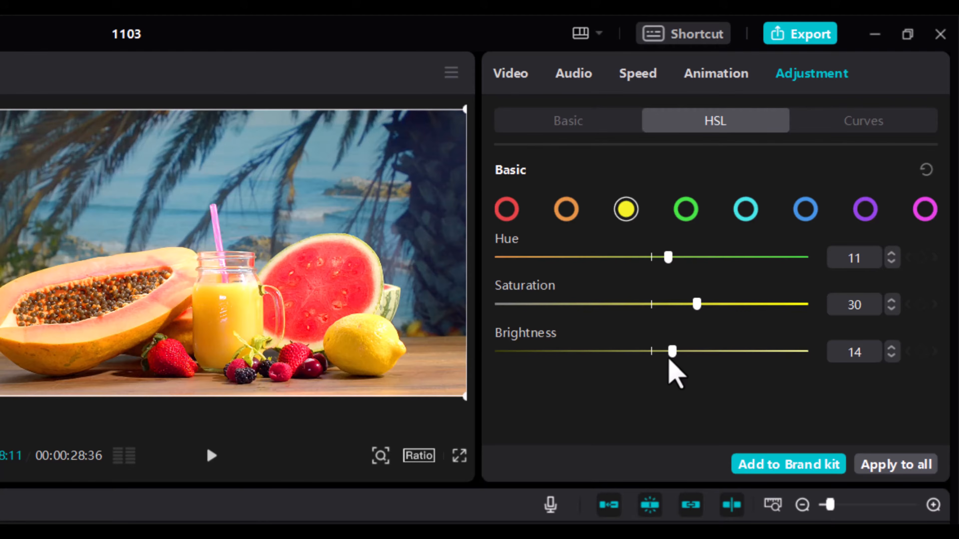
# Adjust the clip's green range to hue 73, saturation 96 and brightness 52
pyautogui.click(686, 210)
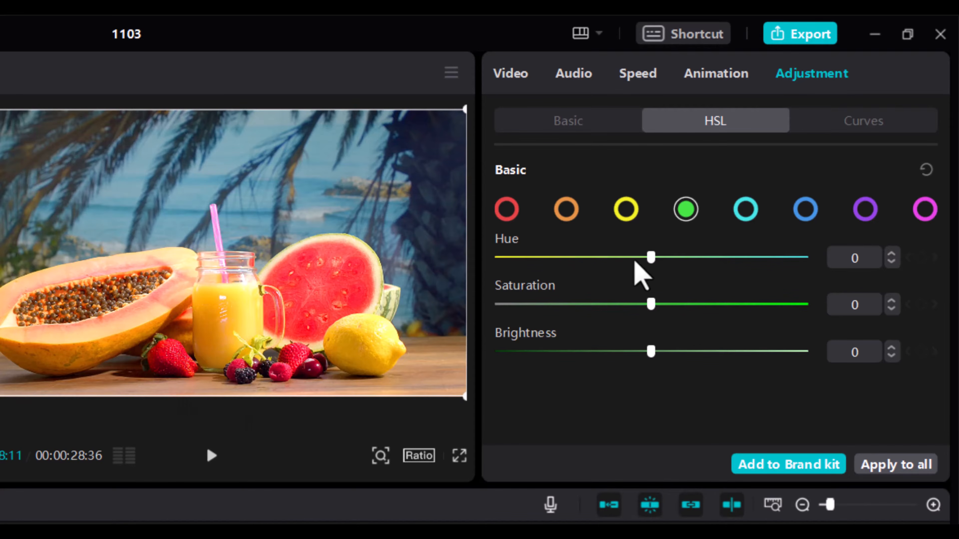
pyautogui.moveTo(635, 263); pyautogui.dragTo(761, 288)
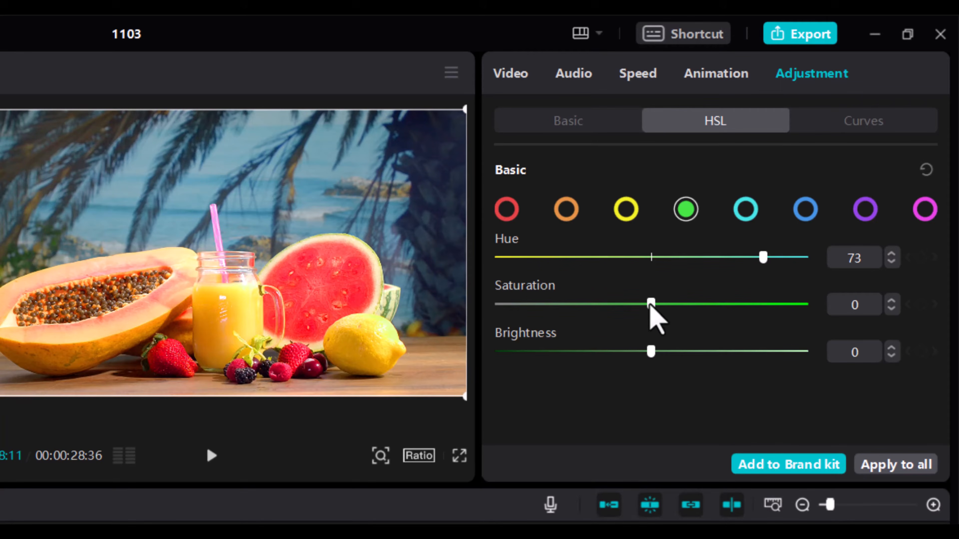
pyautogui.moveTo(651, 303); pyautogui.dragTo(794, 340)
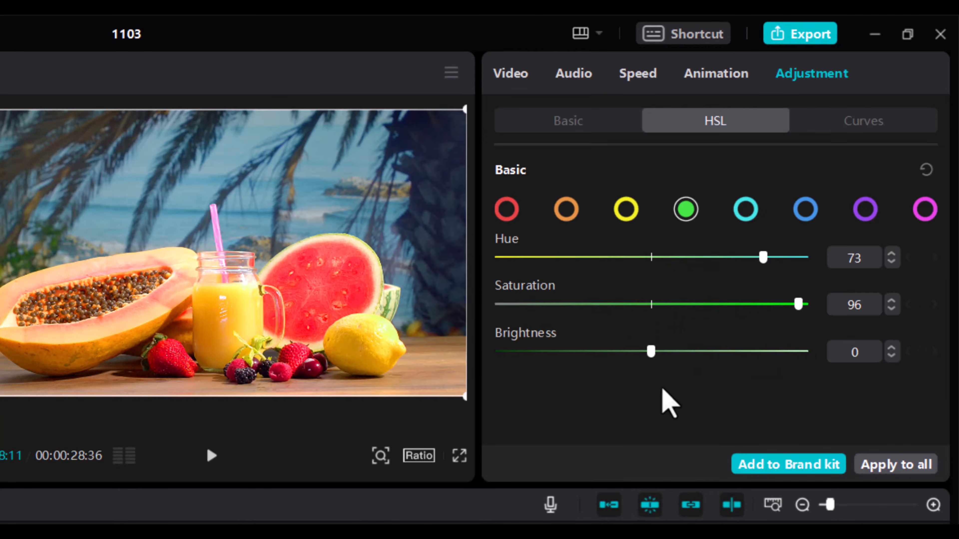
pyautogui.moveTo(656, 356); pyautogui.dragTo(728, 396)
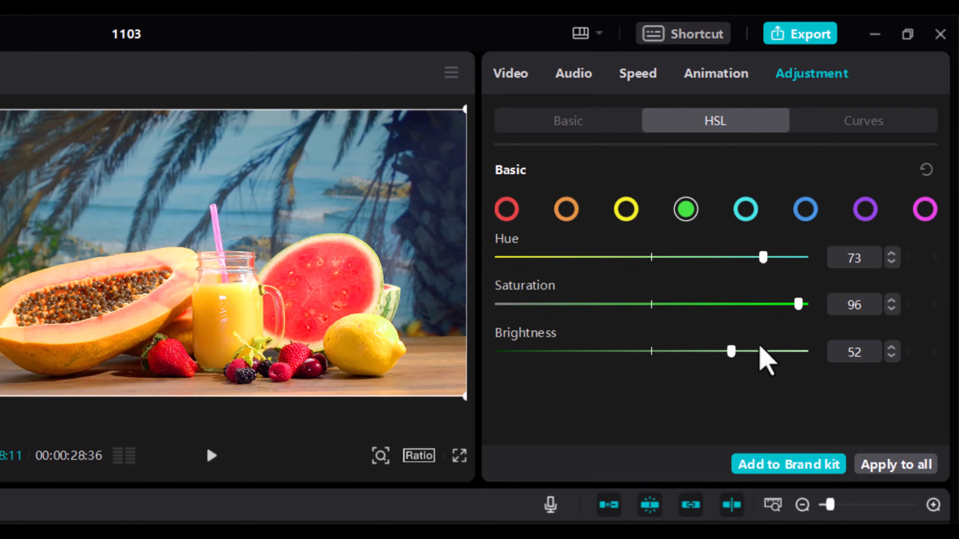
# Adjust the clip's cyan range to hue 74, saturation 67 and brightness -67
pyautogui.click(746, 212)
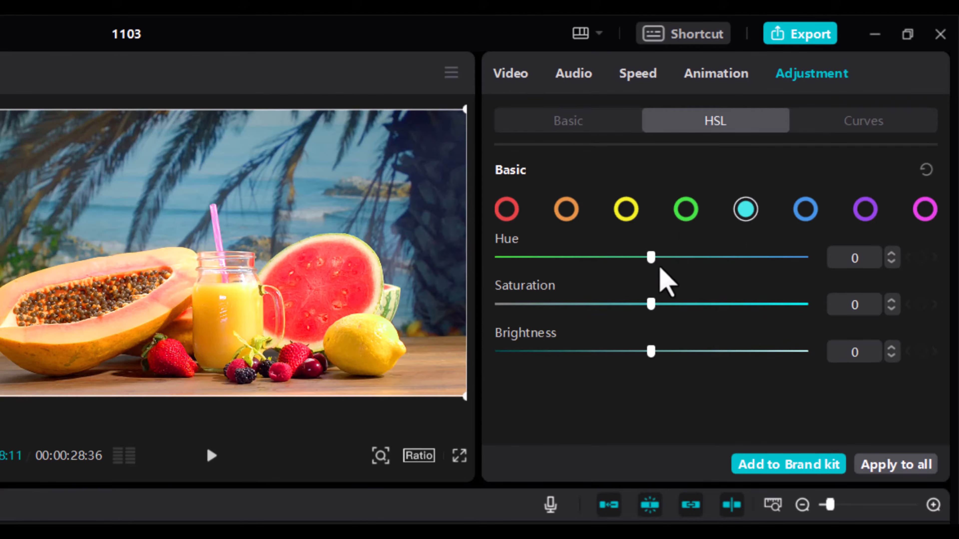
pyautogui.moveTo(653, 261); pyautogui.dragTo(764, 281)
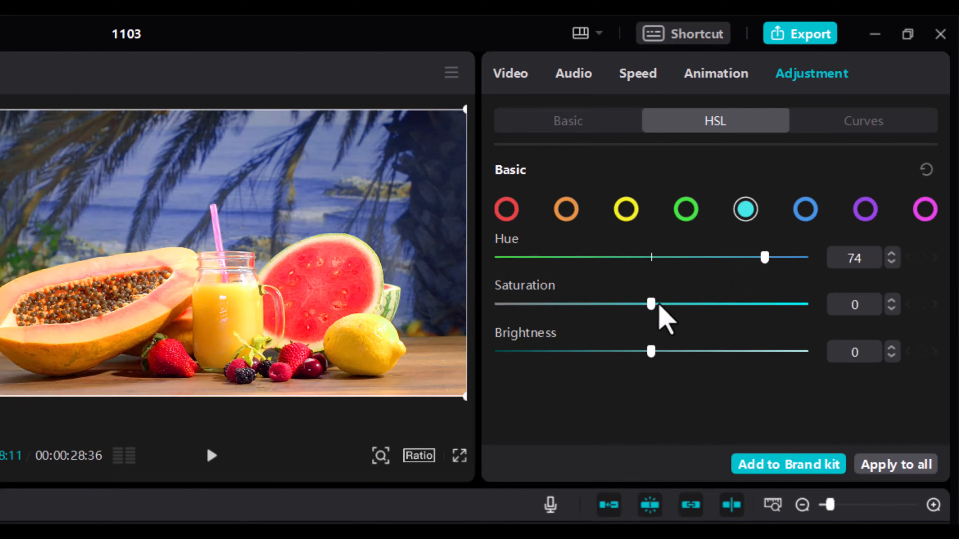
pyautogui.moveTo(659, 307); pyautogui.dragTo(747, 317)
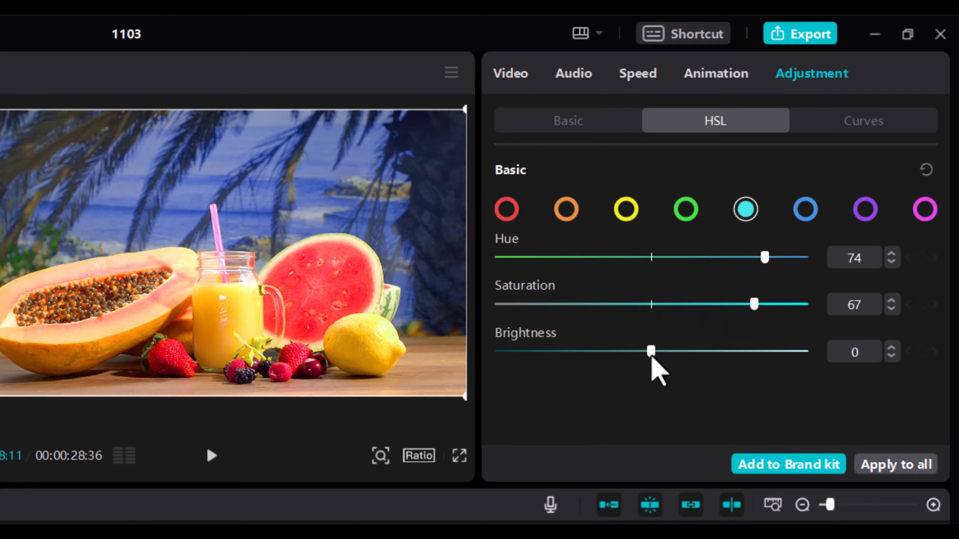
pyautogui.moveTo(651, 355); pyautogui.dragTo(558, 380)
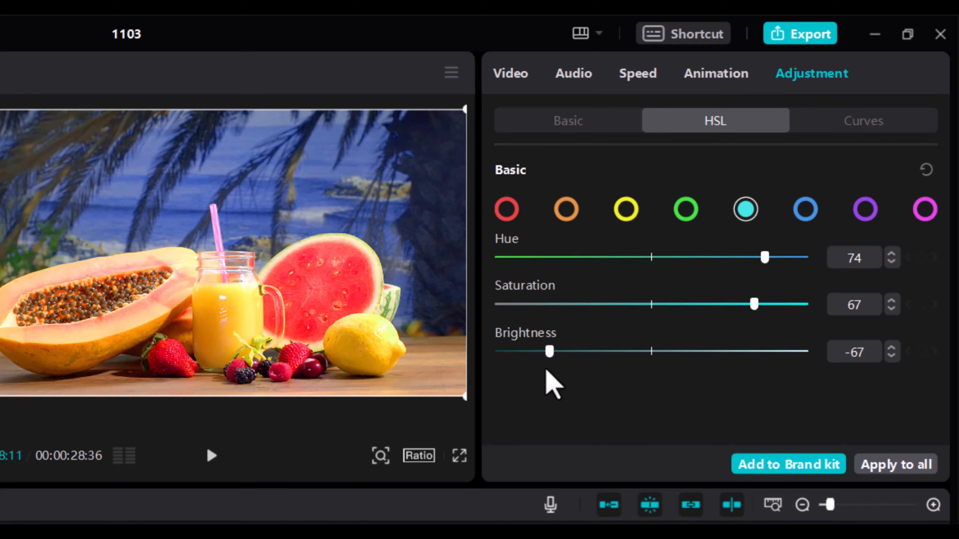
# Adjust the papaya clip's blue range to saturation 63 and brightness -33
pyautogui.click(807, 211)
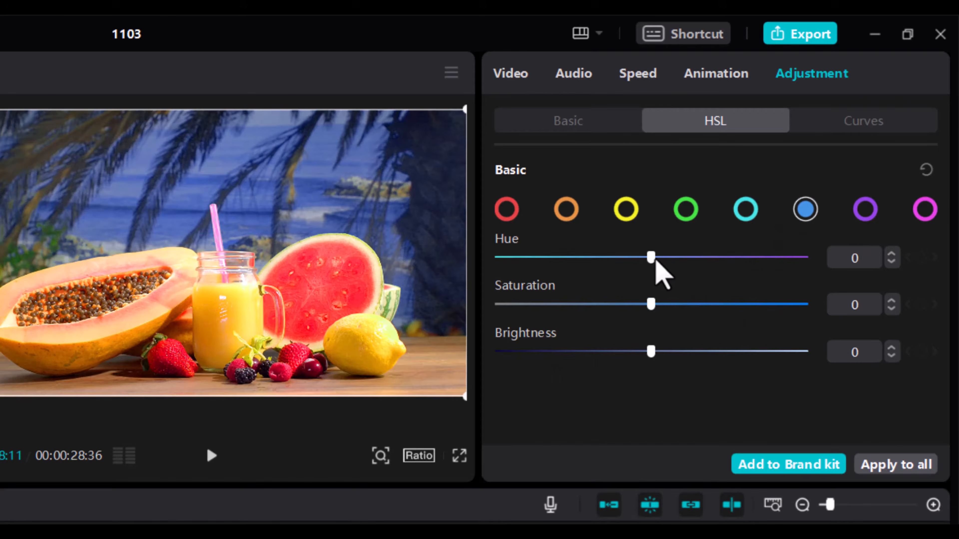
pyautogui.moveTo(655, 261); pyautogui.dragTo(718, 337)
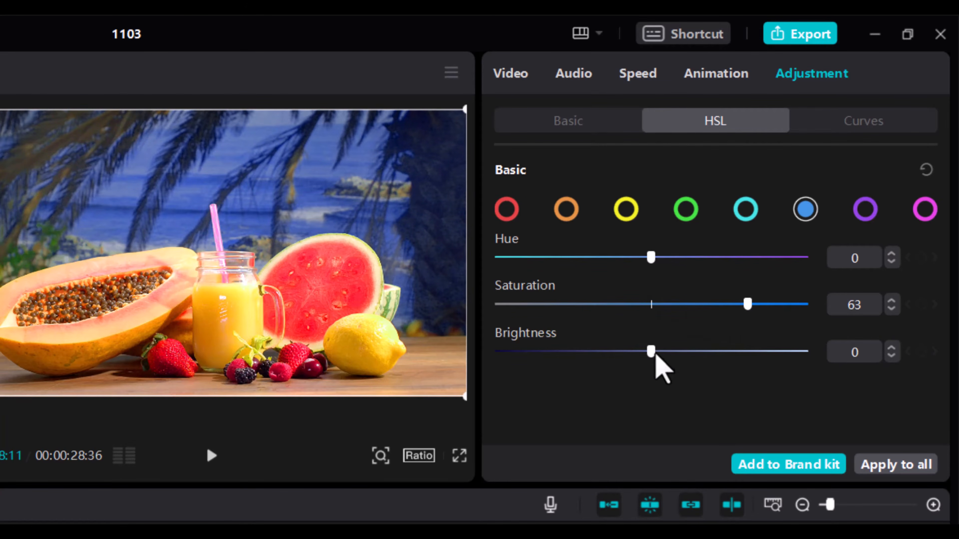
pyautogui.moveTo(656, 354); pyautogui.dragTo(608, 365)
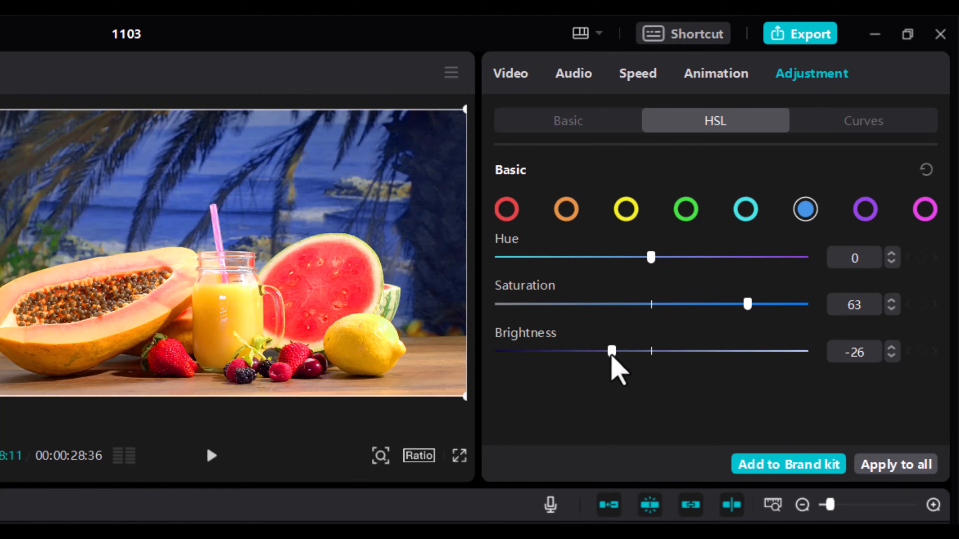
pyautogui.moveTo(612, 353); pyautogui.dragTo(601, 358)
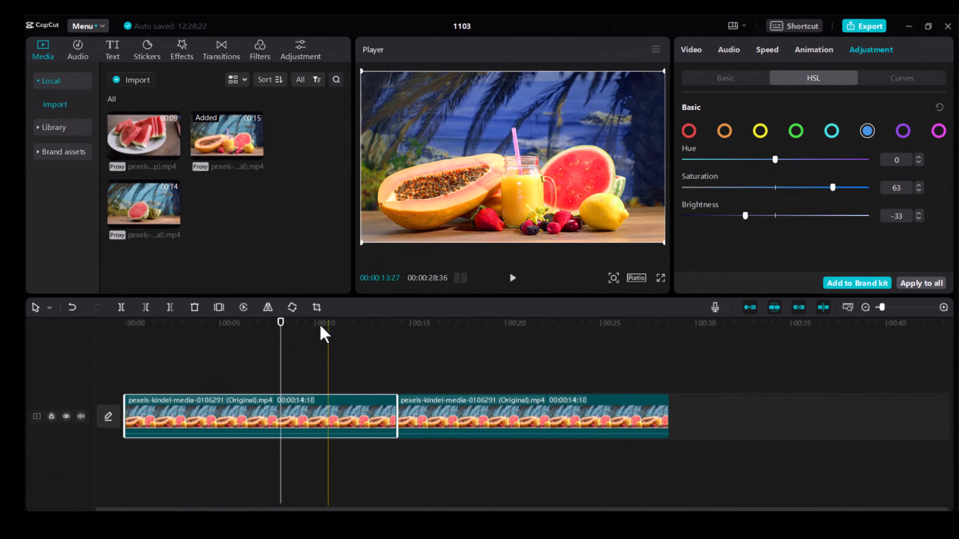
# Scrub to the unedited duplicate and back to compare its colors with the edited clip
pyautogui.moveTo(281, 334); pyautogui.dragTo(503, 346)
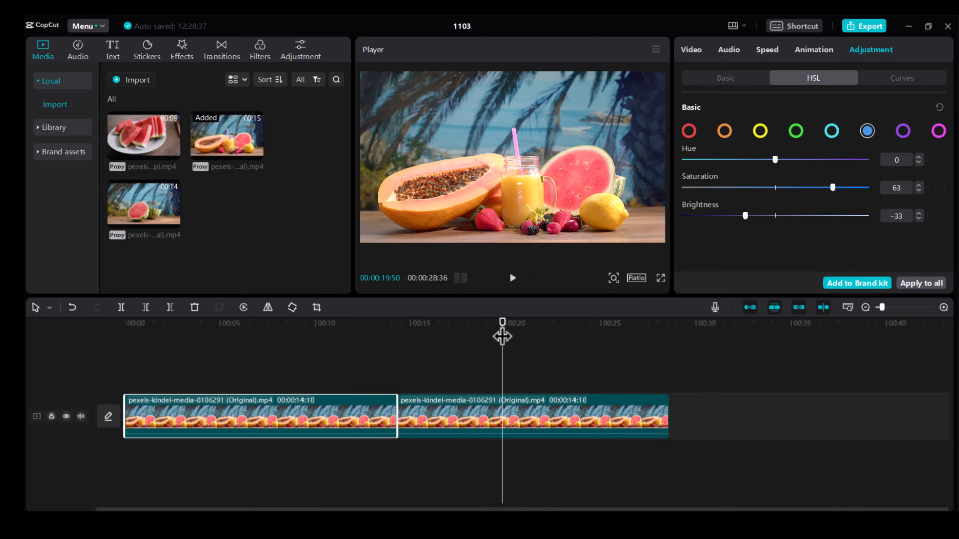
pyautogui.moveTo(501, 334); pyautogui.dragTo(452, 384)
pyautogui.moveTo(397, 393); pyautogui.dragTo(309, 398)
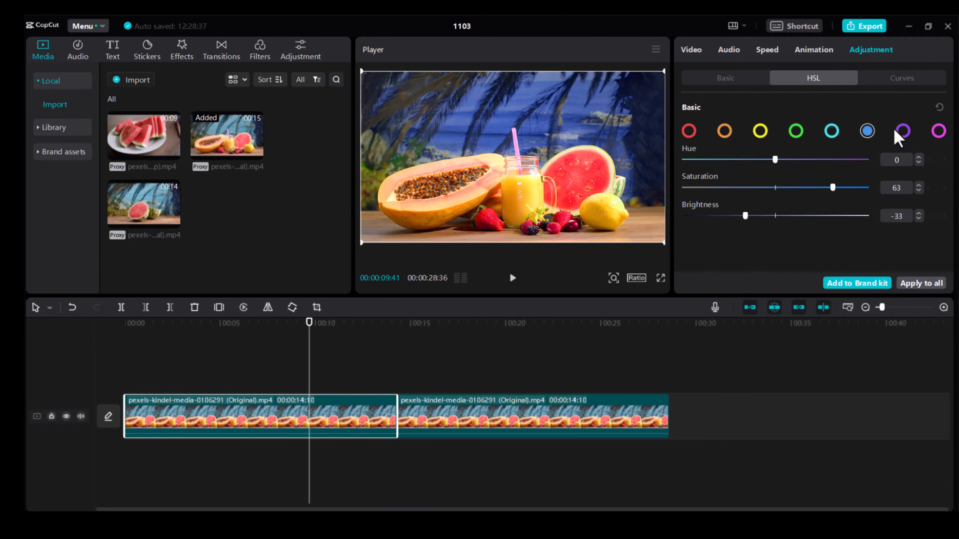
# Set the clip's purple range to hue 100 and try out the hue of the magenta range
pyautogui.click(903, 132)
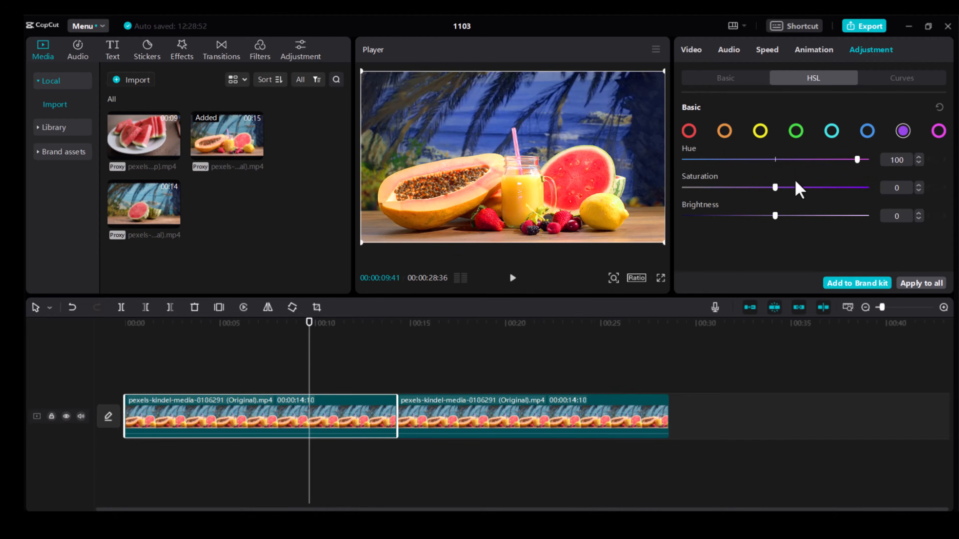
pyautogui.click(940, 133)
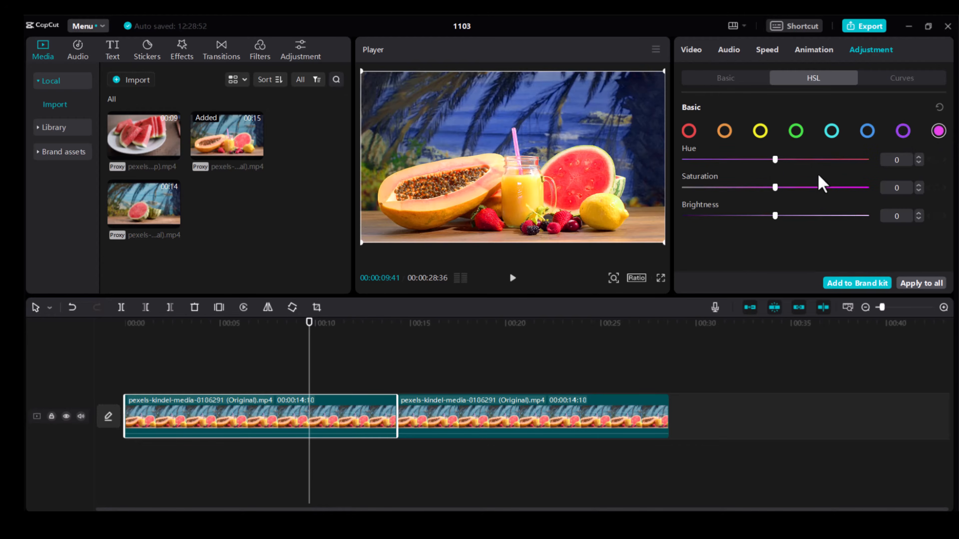
pyautogui.moveTo(776, 164); pyautogui.dragTo(781, 160)
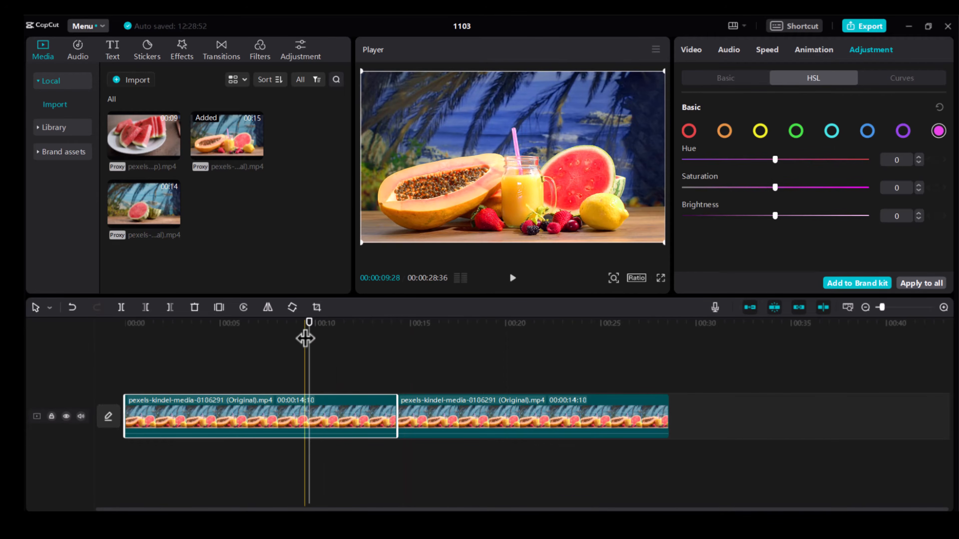
# Compare the fully adjusted clip with the unedited duplicate once more and open the curve adjustments
pyautogui.moveTo(305, 339); pyautogui.dragTo(459, 370)
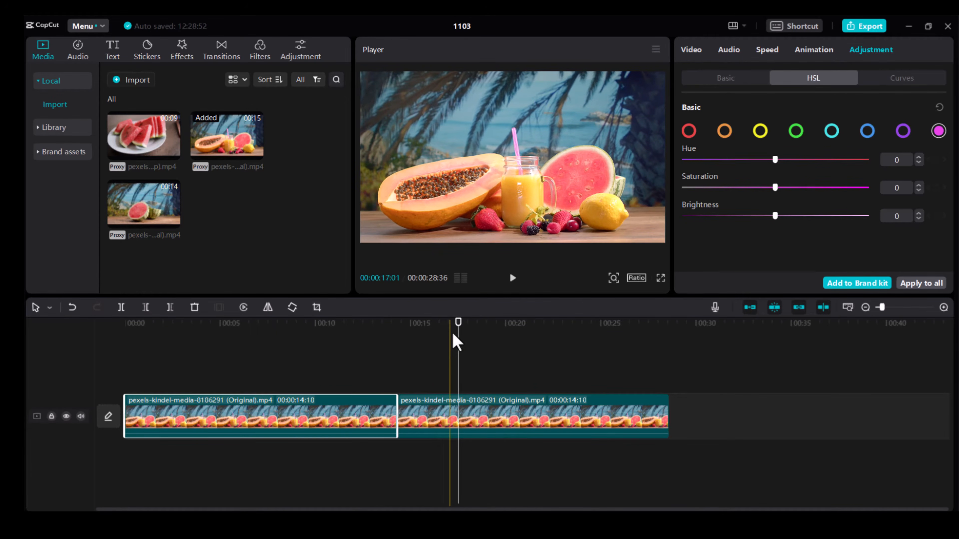
pyautogui.moveTo(482, 339); pyautogui.dragTo(303, 371)
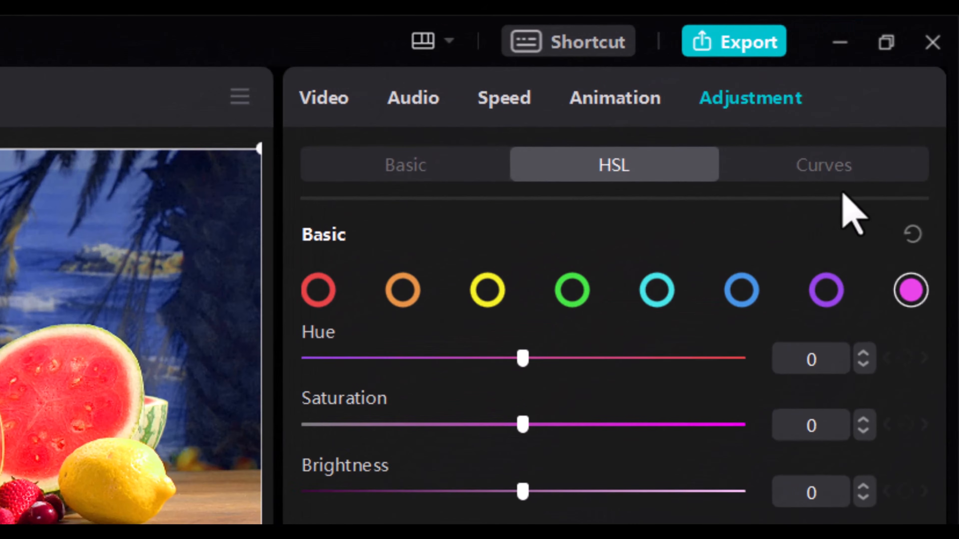
pyautogui.click(823, 165)
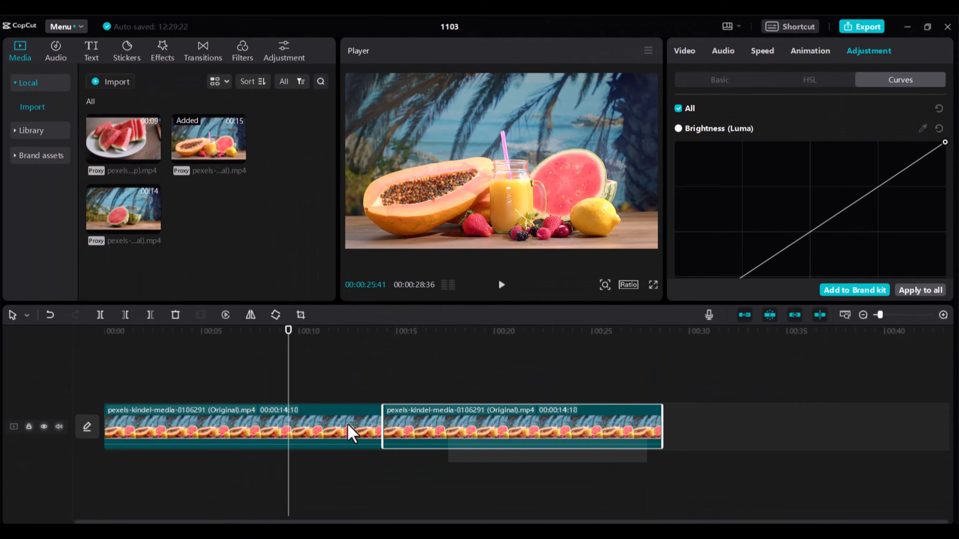
# Replace both papaya clips on the timeline with the halved watermelon clip and preview it at about 6 seconds
pyautogui.click(333, 433)
pyautogui.press('Delete')
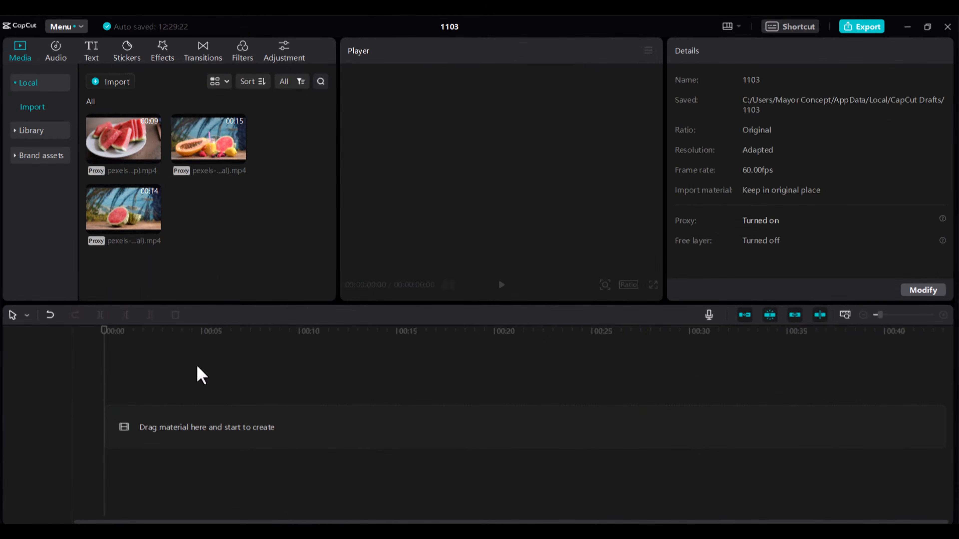
pyautogui.moveTo(118, 214); pyautogui.dragTo(171, 434)
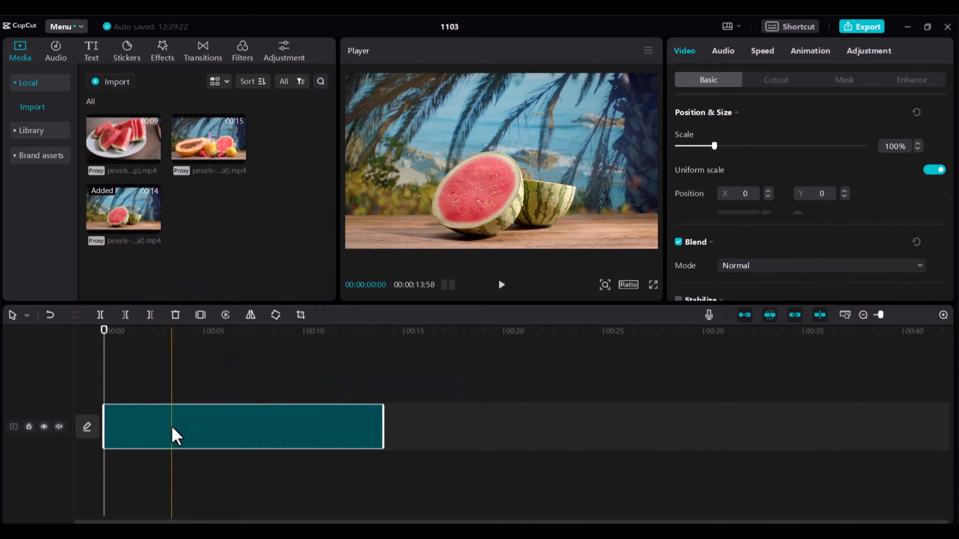
pyautogui.click(225, 332)
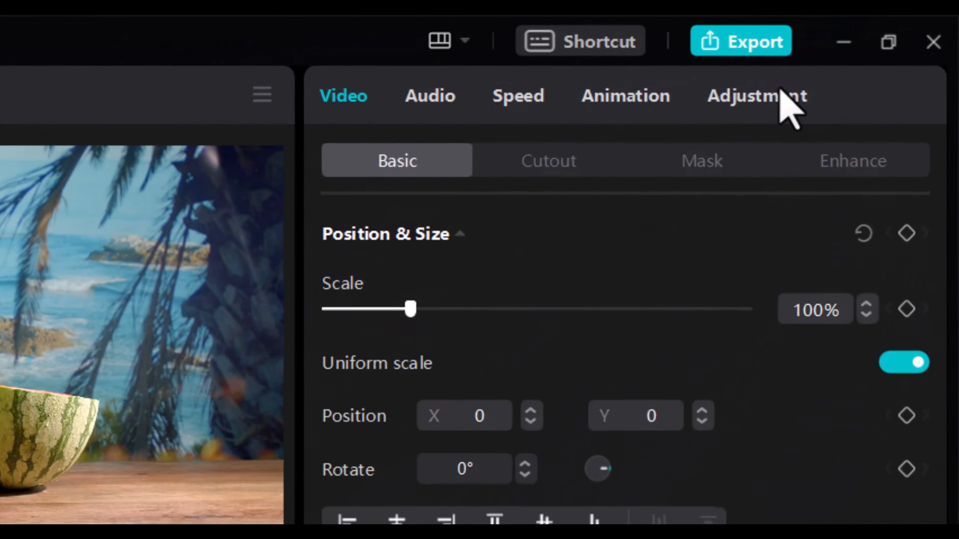
# Add a point to the watermelon clip's Brightness (Luma) curve and settle it slightly below the diagonal near the center
pyautogui.click(780, 90)
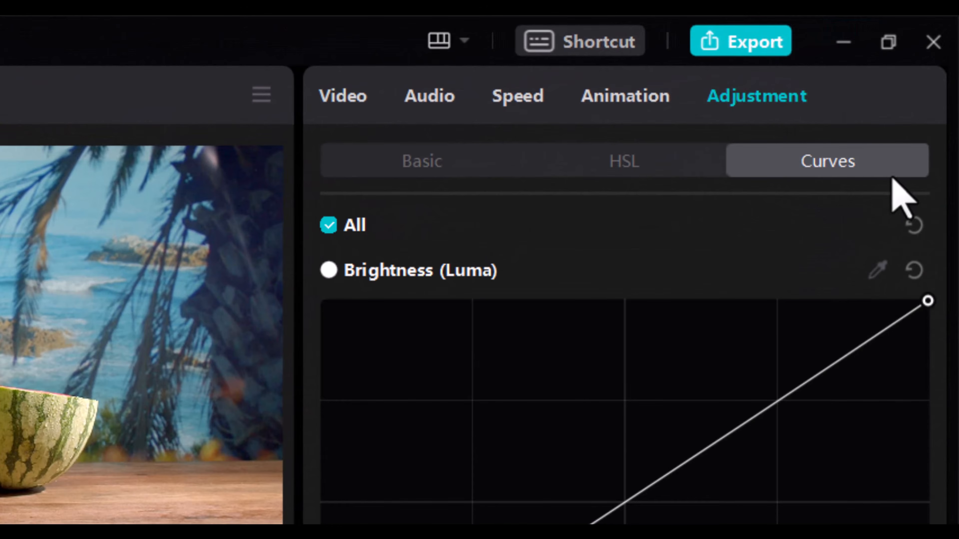
pyautogui.scroll(-2, 667, 453)
pyautogui.scroll(-1, 667, 452)
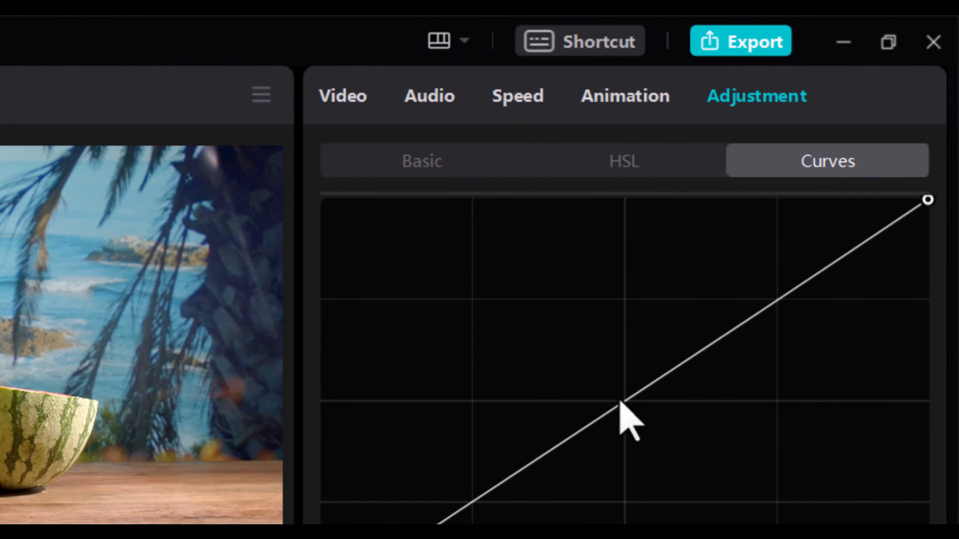
pyautogui.moveTo(620, 403); pyautogui.dragTo(563, 362)
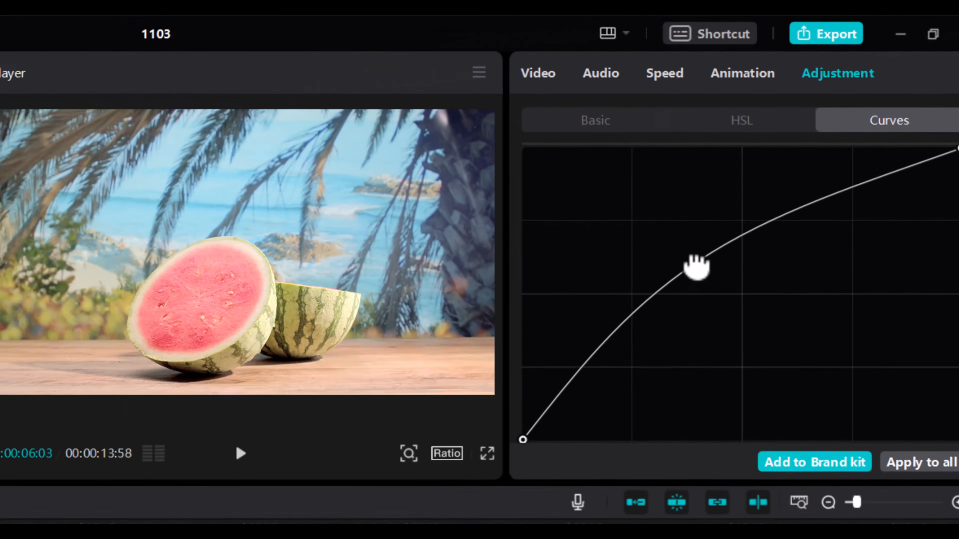
pyautogui.moveTo(696, 268); pyautogui.dragTo(757, 310)
# Add a point near the middle of the Red (R) curve and place it slightly above the diagonal
pyautogui.scroll(-5, 800, 305)
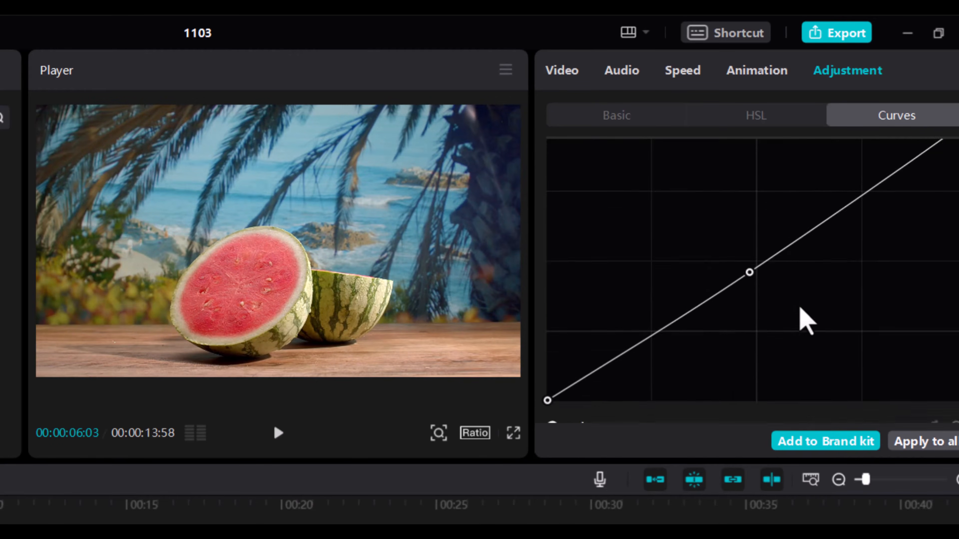
pyautogui.scroll(-4, 797, 316)
pyautogui.scroll(8, 799, 312)
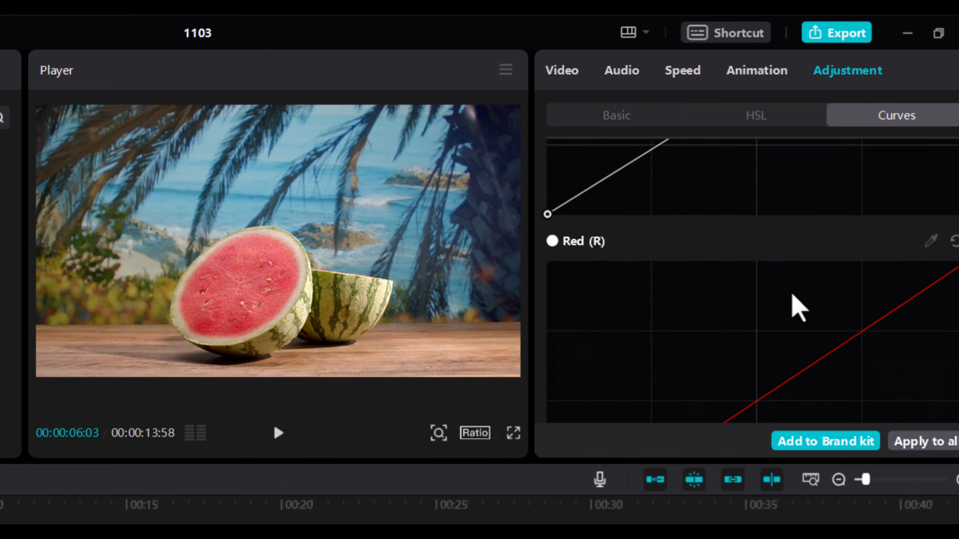
pyautogui.scroll(3, 721, 266)
pyautogui.scroll(-5, 728, 278)
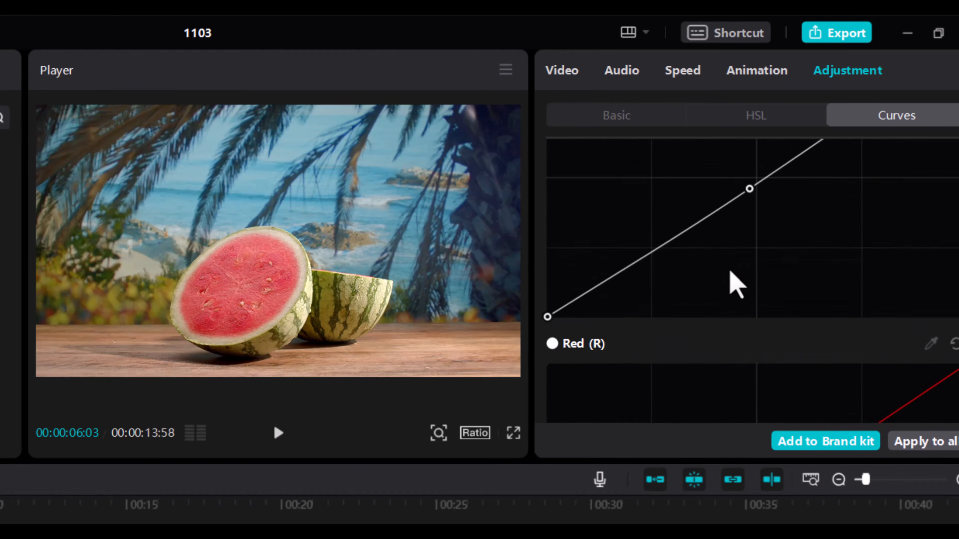
pyautogui.scroll(1, 750, 311)
pyautogui.moveTo(750, 311); pyautogui.dragTo(724, 302)
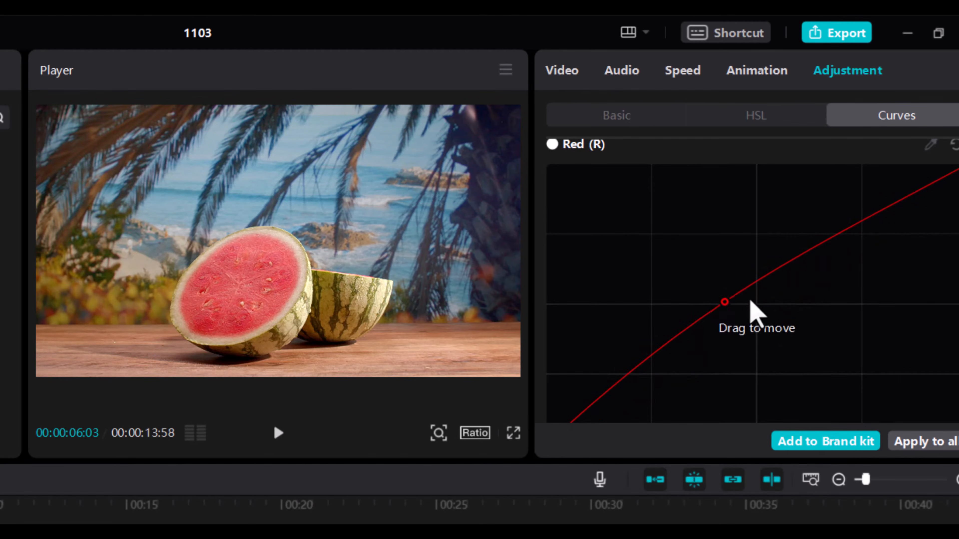
# Add a middle point to the Green (G) curve and shift it upward and toward the shadows
pyautogui.scroll(-5, 754, 315)
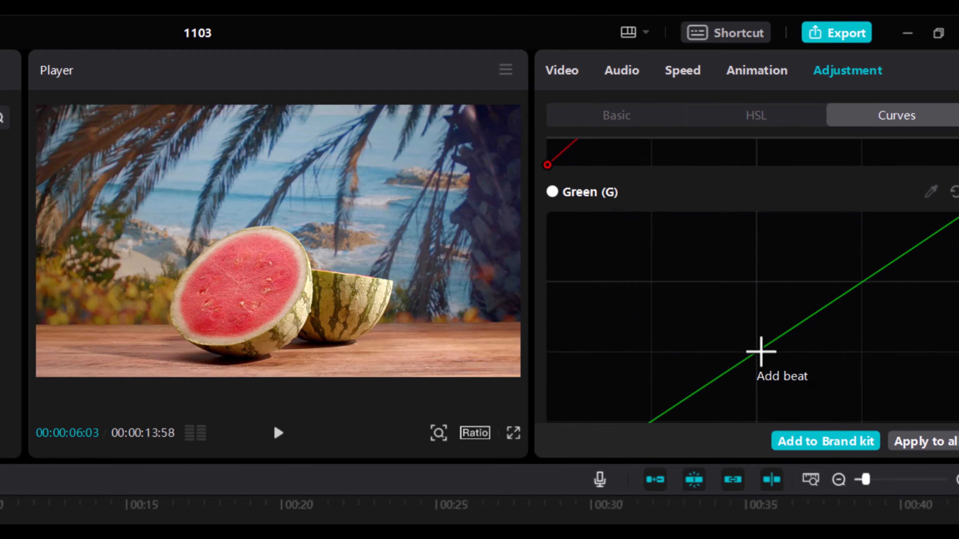
pyautogui.moveTo(754, 349); pyautogui.dragTo(753, 328)
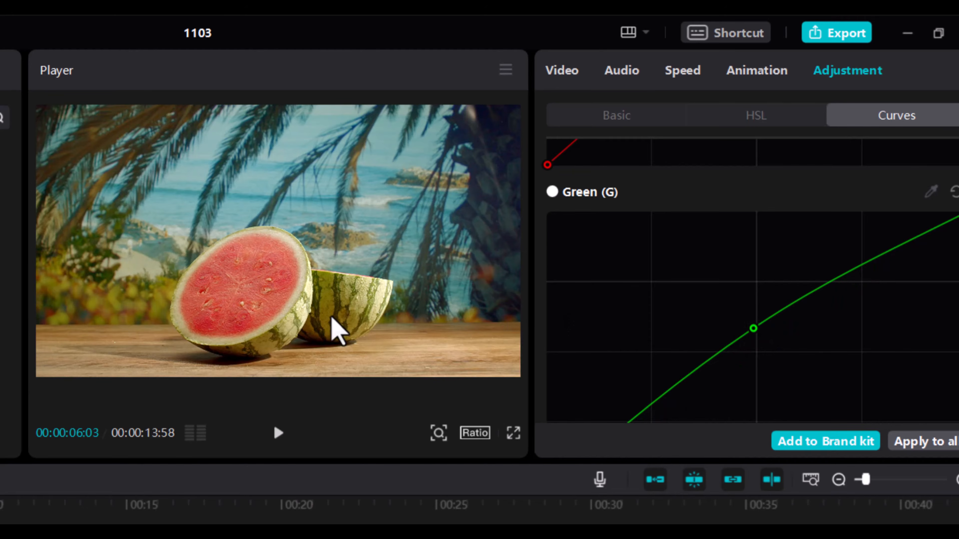
pyautogui.moveTo(751, 327); pyautogui.dragTo(728, 326)
# Add a middle point to the blue curve and raise it clearly above the diagonal
pyautogui.scroll(-5, 761, 322)
pyautogui.moveTo(755, 292); pyautogui.dragTo(727, 264)
pyautogui.scroll(-2, 770, 289)
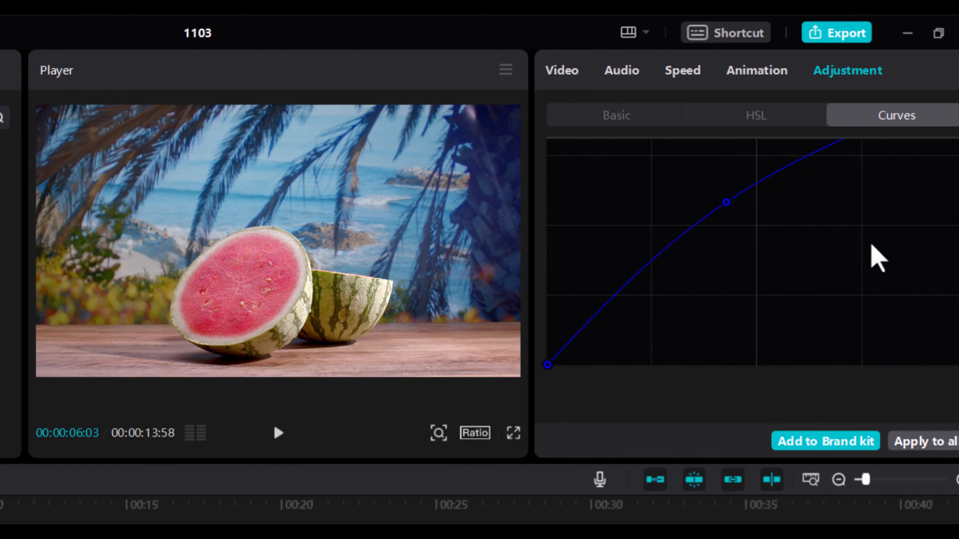
pyautogui.scroll(10, 814, 257)
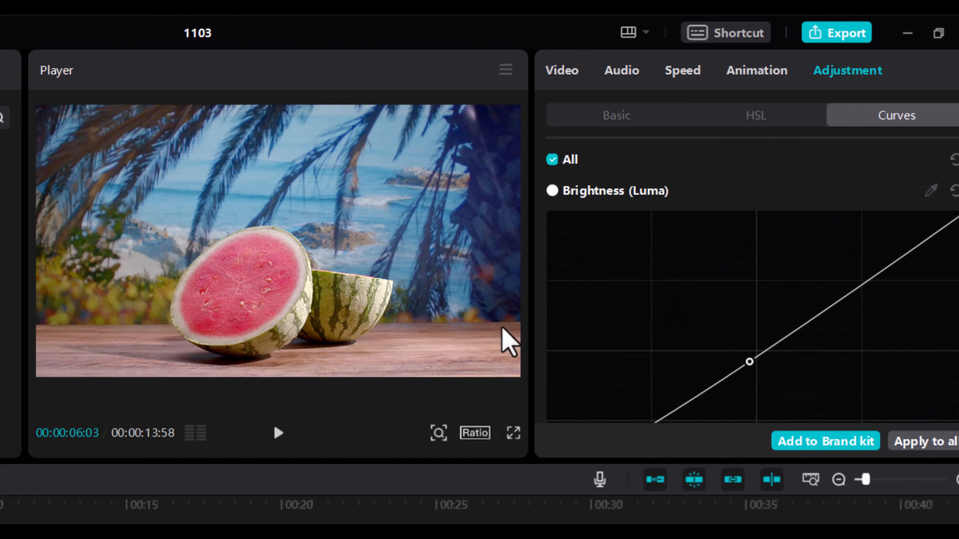
pyautogui.scroll(-2, 717, 328)
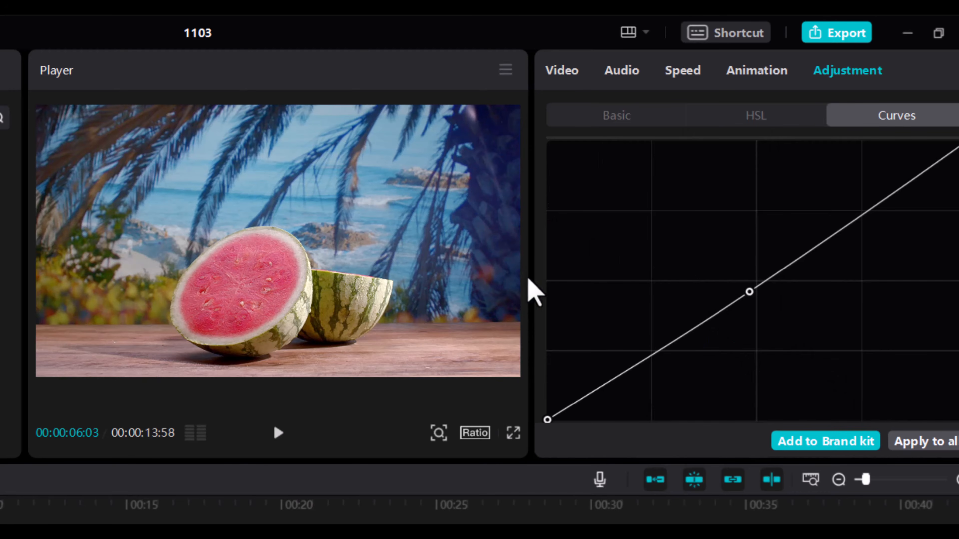
pyautogui.click(752, 115)
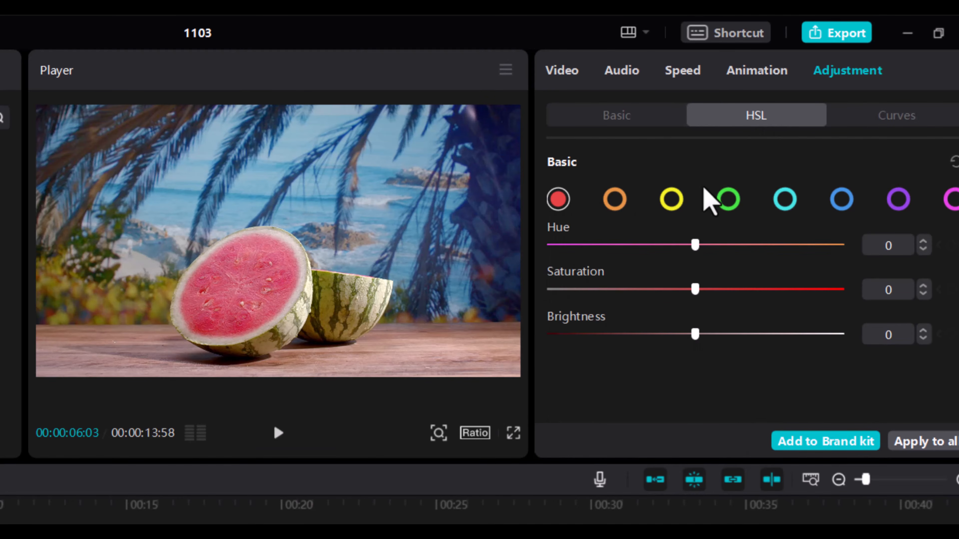
pyautogui.click(615, 117)
pyautogui.click(749, 117)
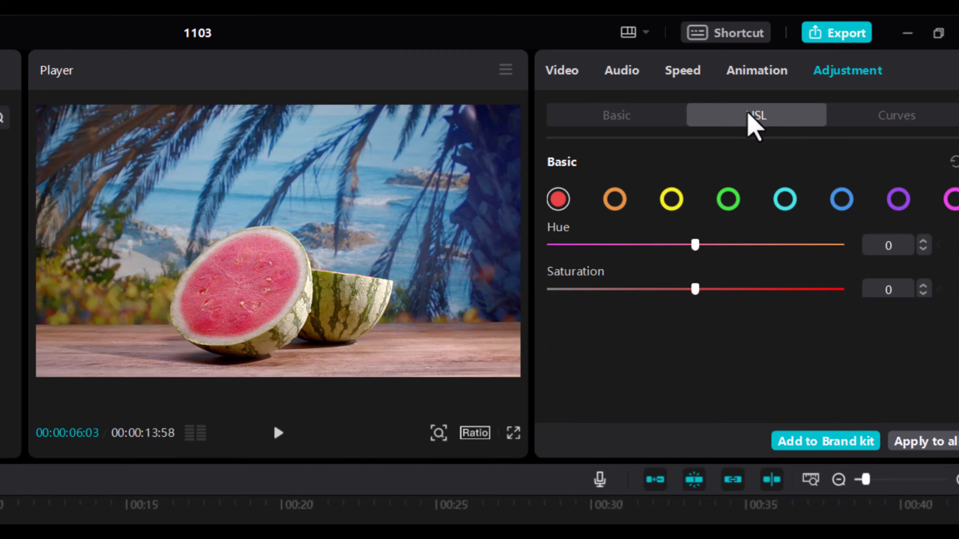